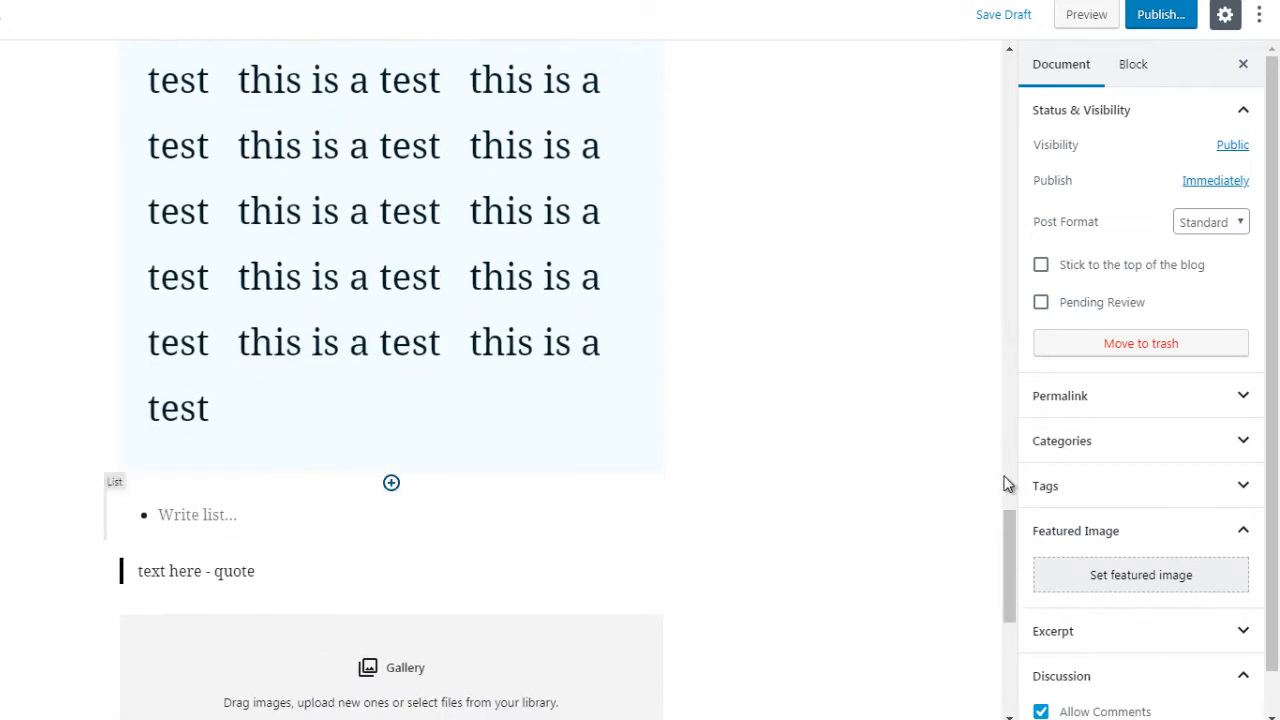
left_click(391, 483)
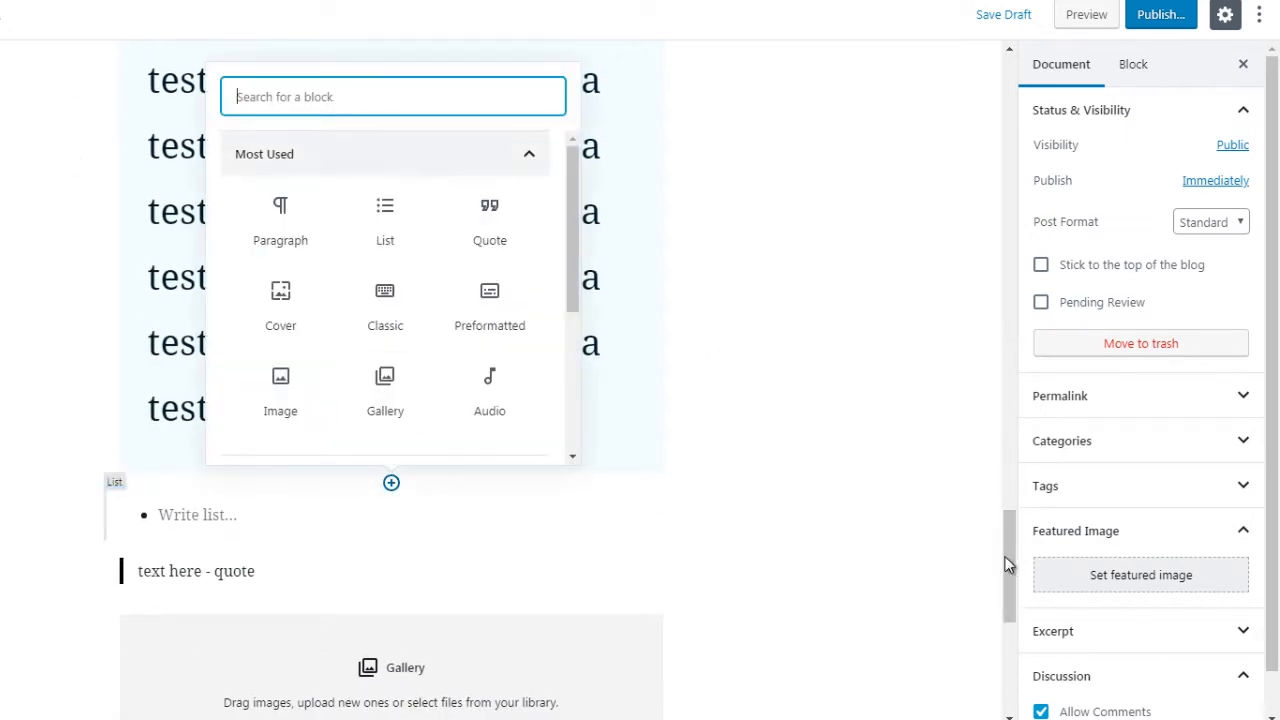
left_click(529, 154)
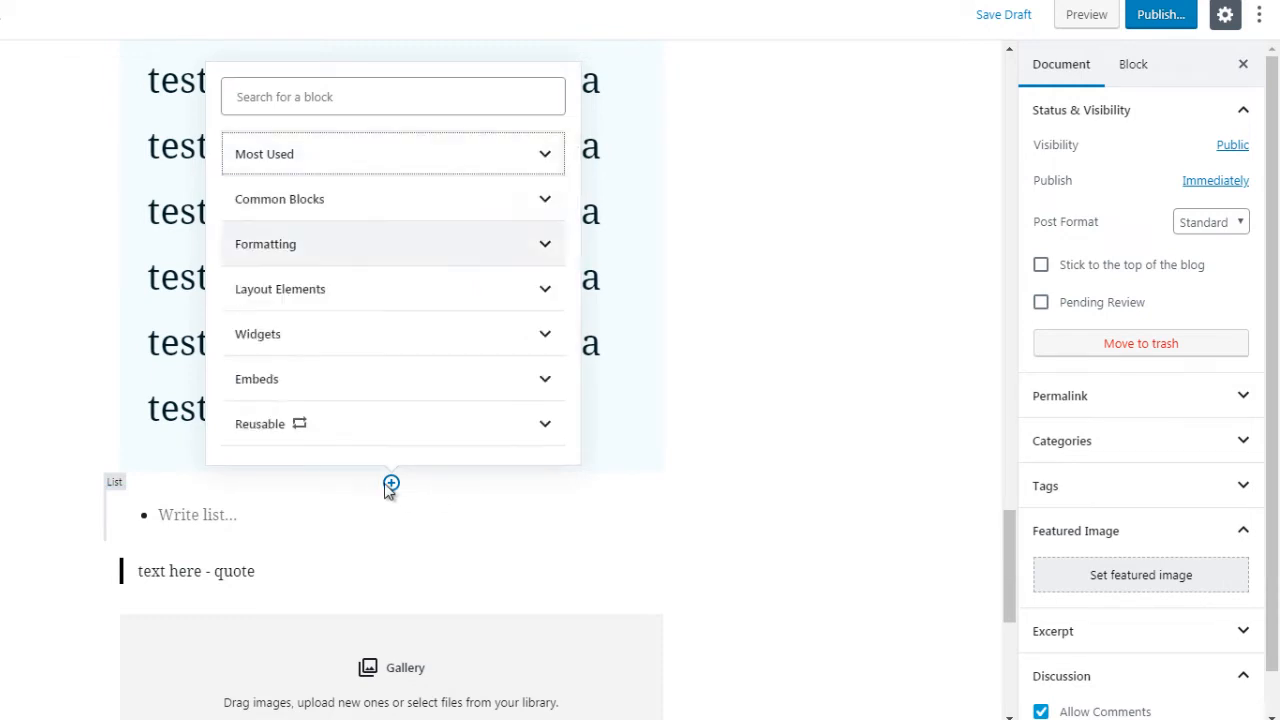
left_click(420, 289)
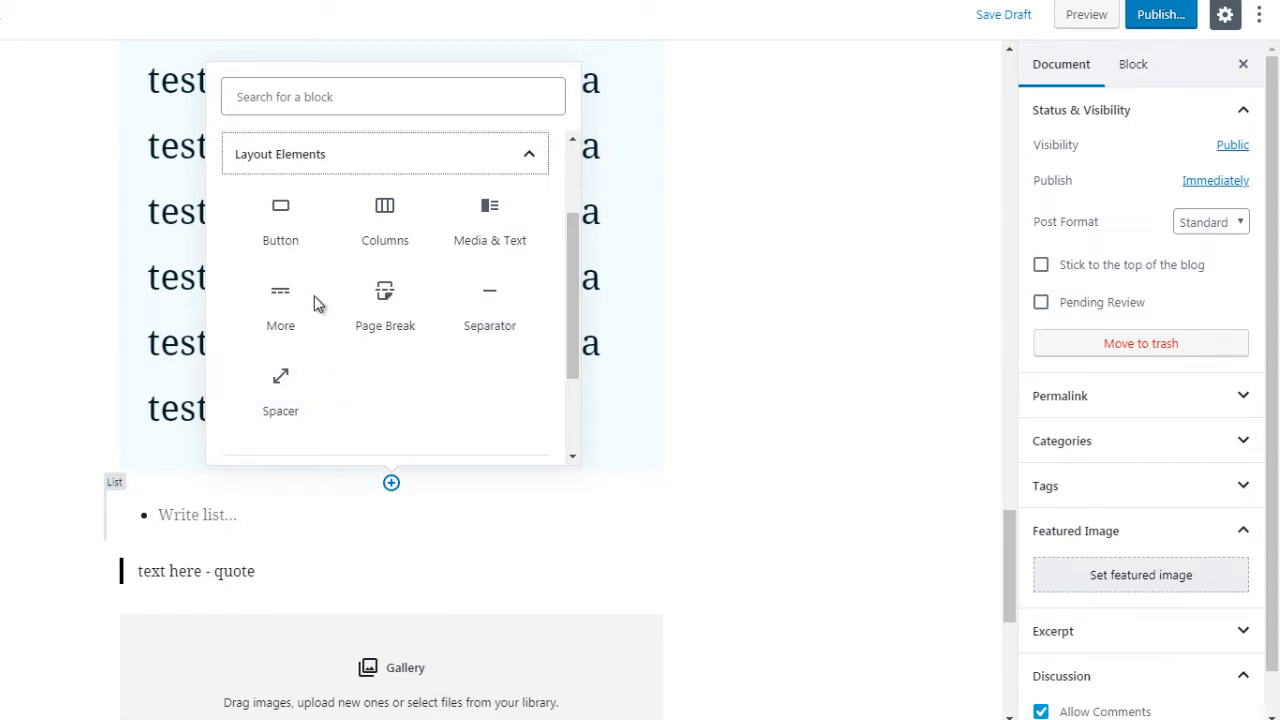
left_click(278, 215)
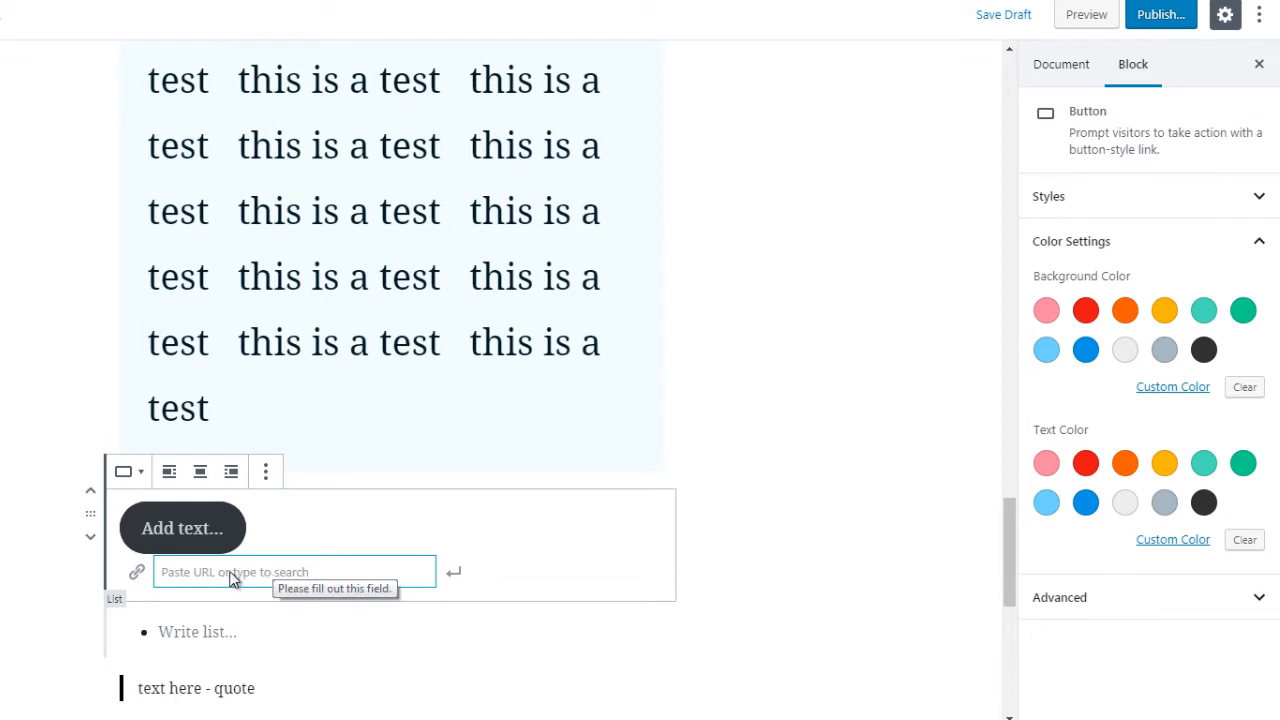
type("www.google.com")
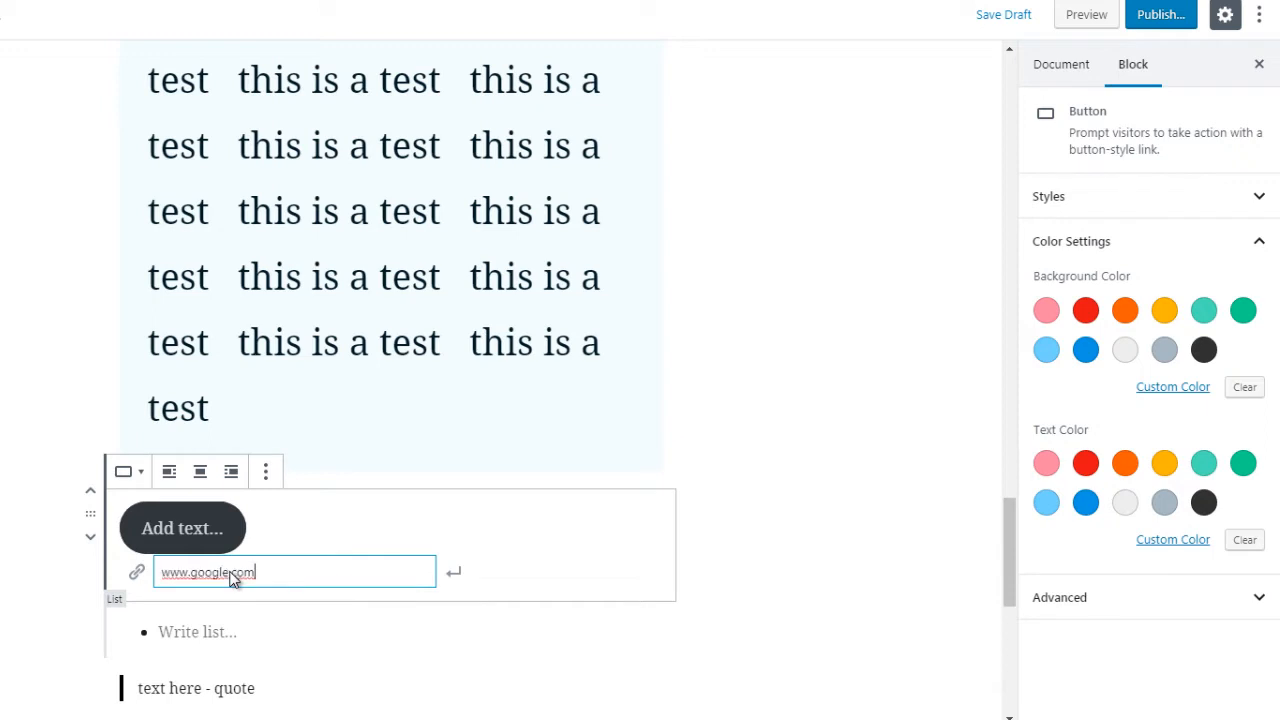
left_click(455, 573)
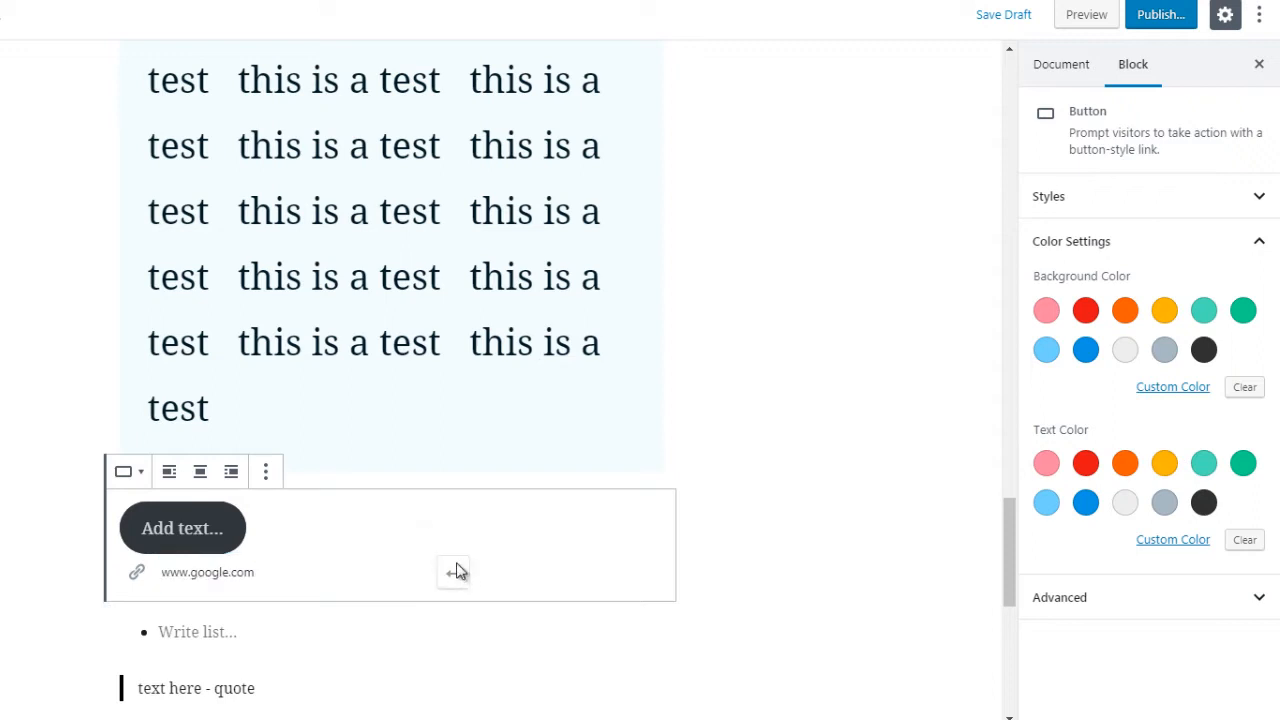
left_click(812, 471)
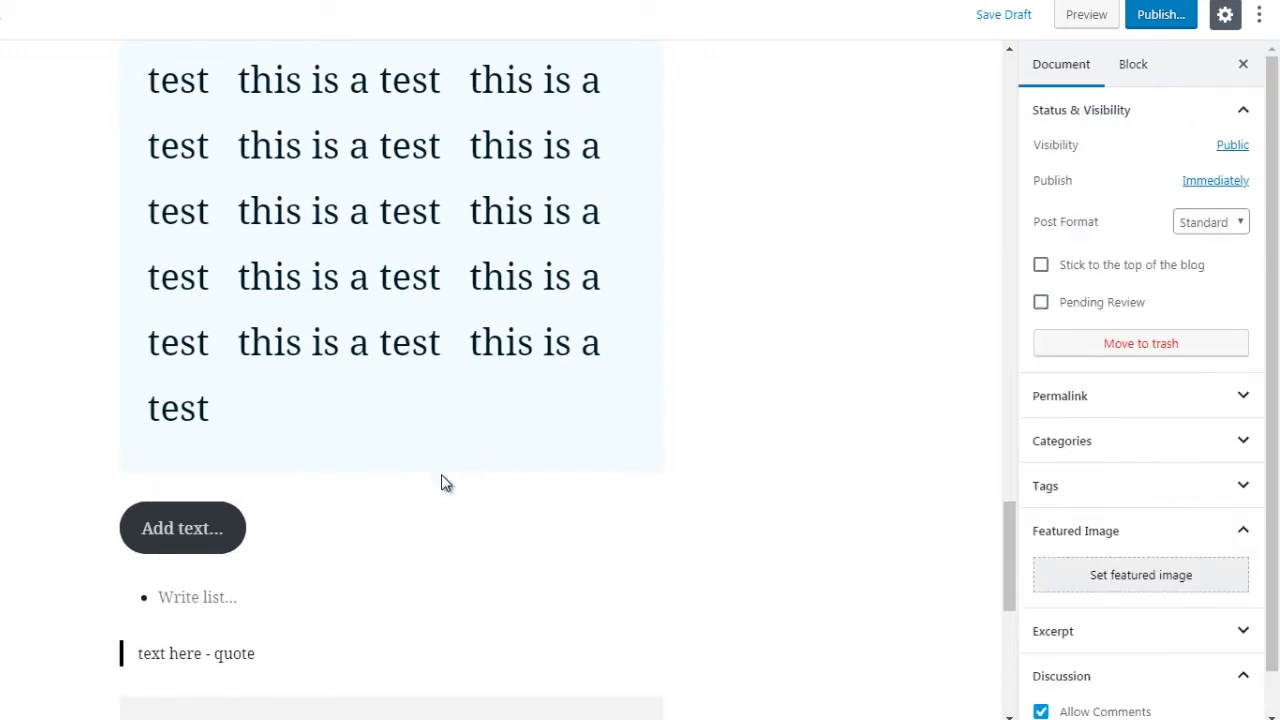
Step: Label the new button "Email Me Here"
left_click(326, 523)
left_click(20, 518)
left_click(170, 533)
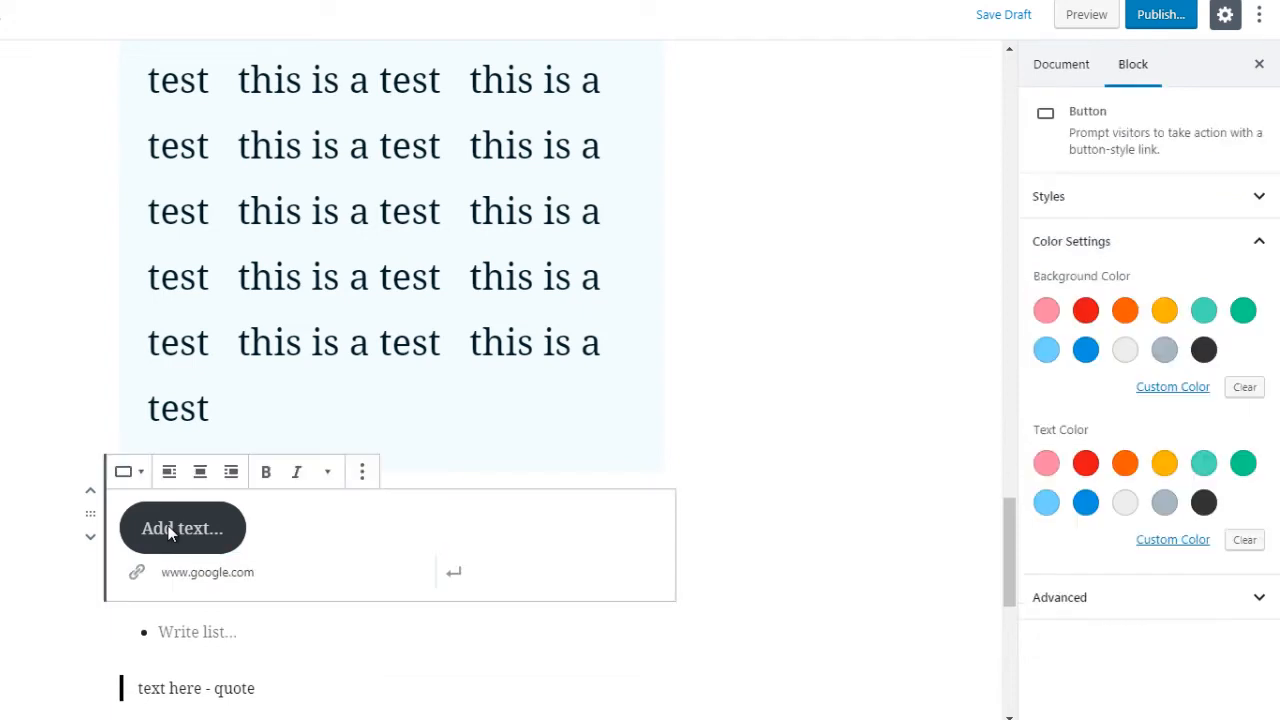
type("ppp")
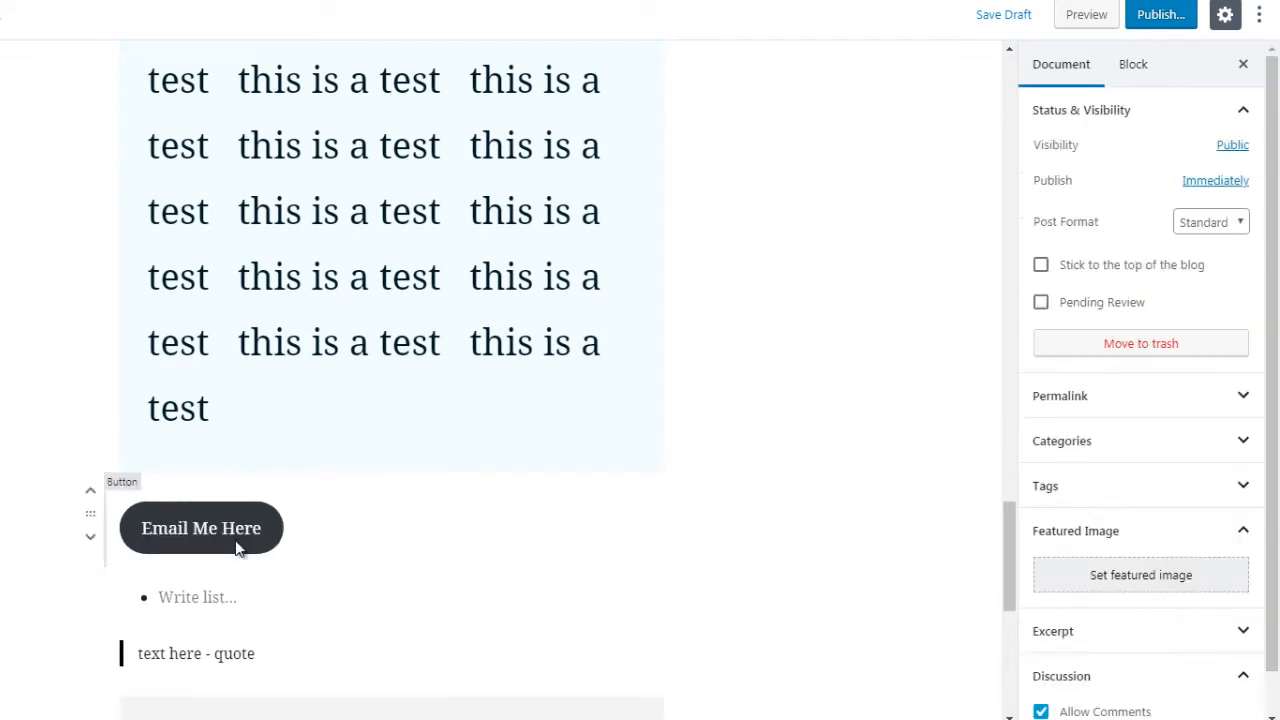
Step: Try green and orange backgrounds on the Email Me Here button, settling on a light gray background with dark gray text
left_click(316, 540)
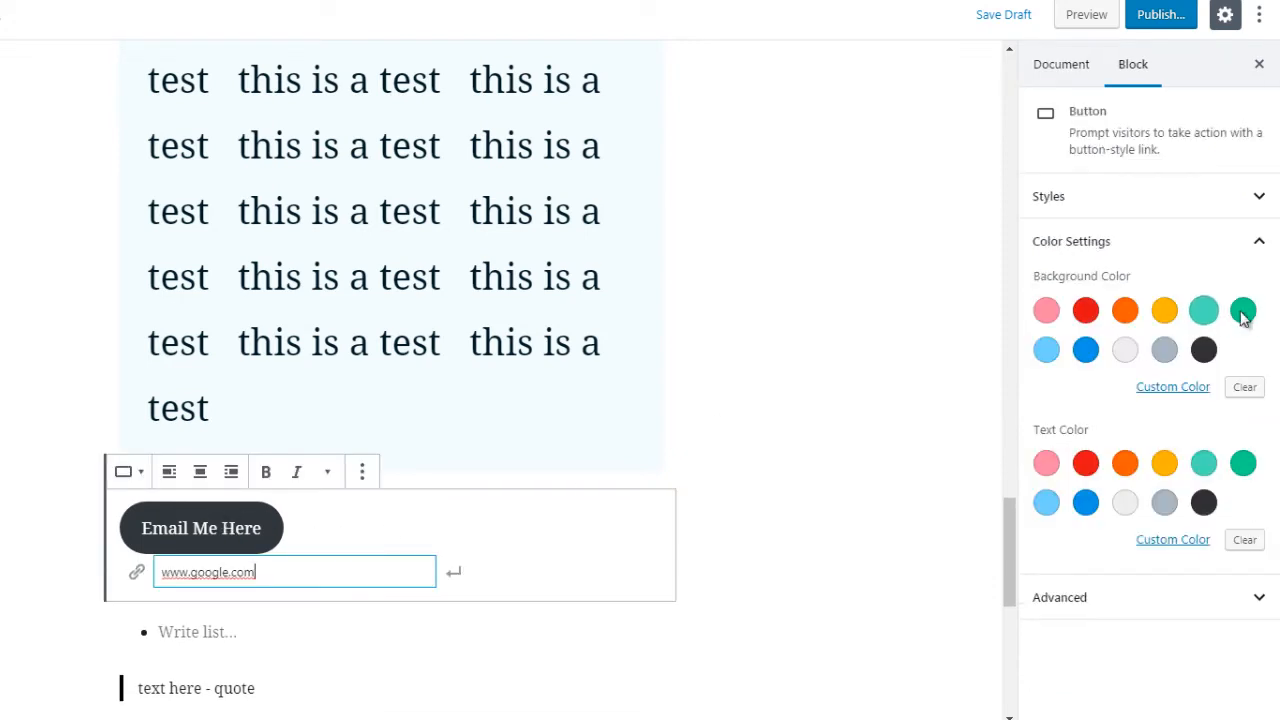
left_click(1245, 314)
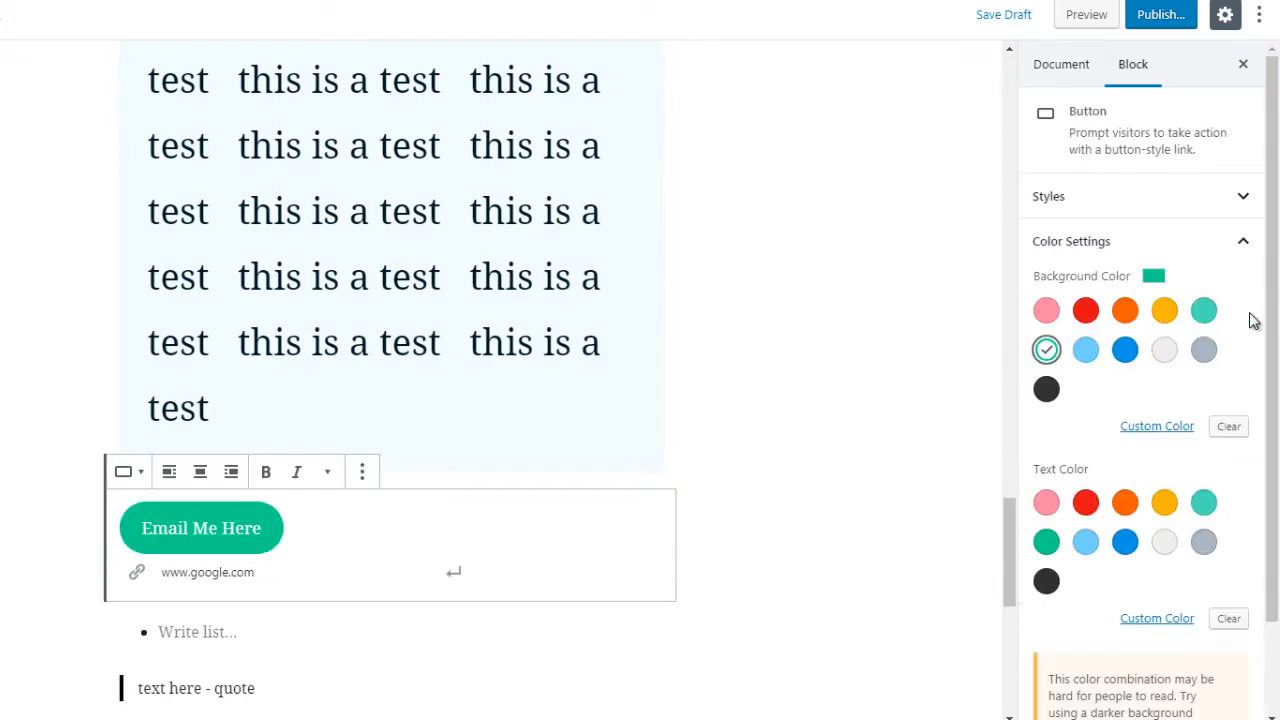
left_click(1122, 312)
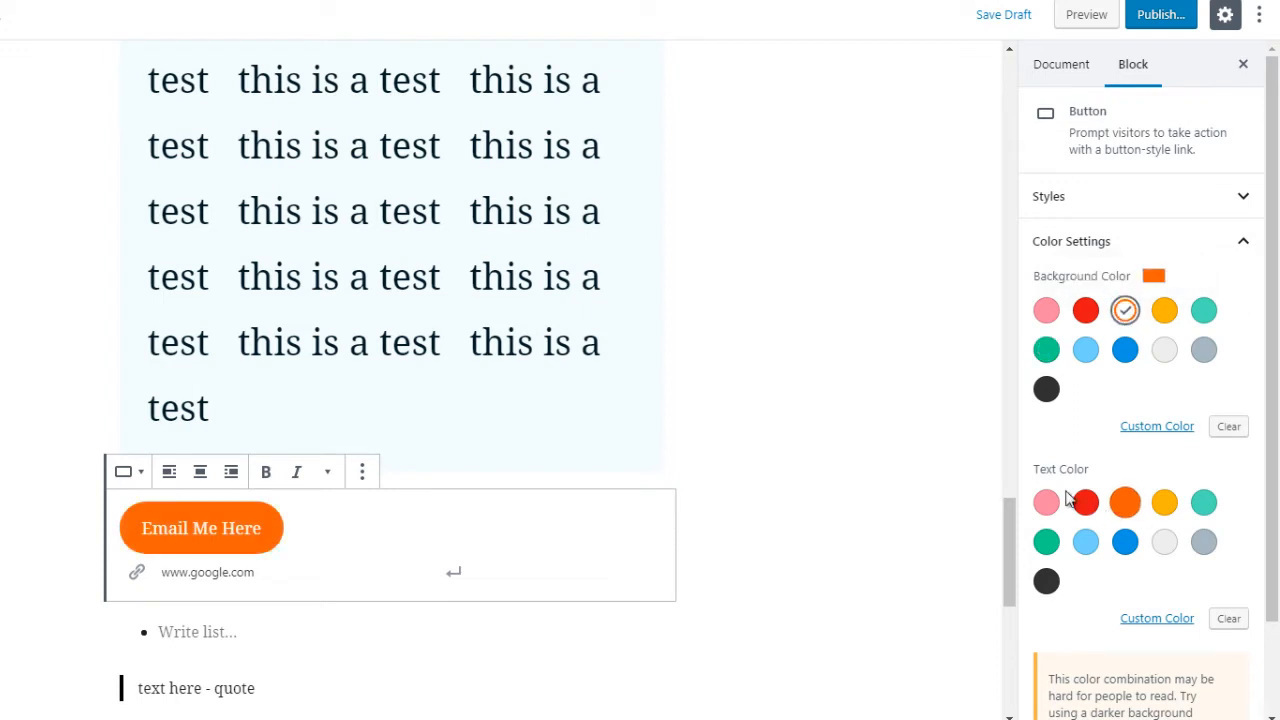
left_click(1172, 547)
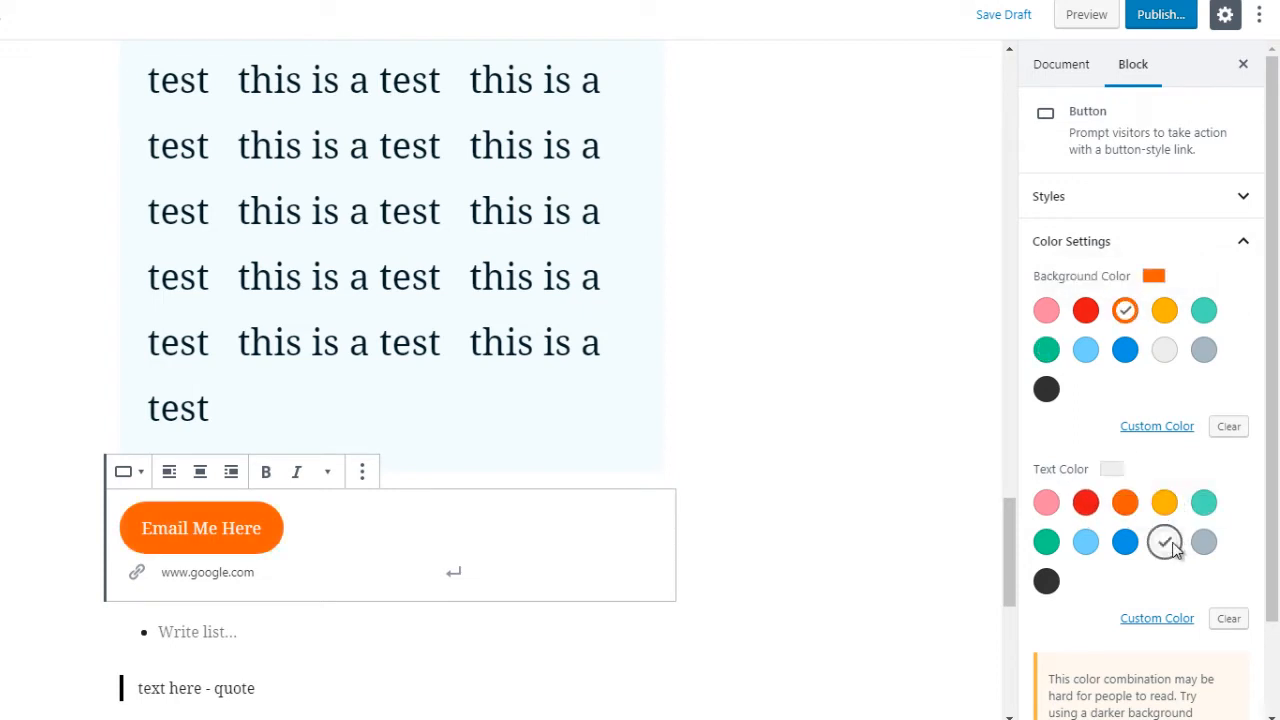
left_click(1046, 580)
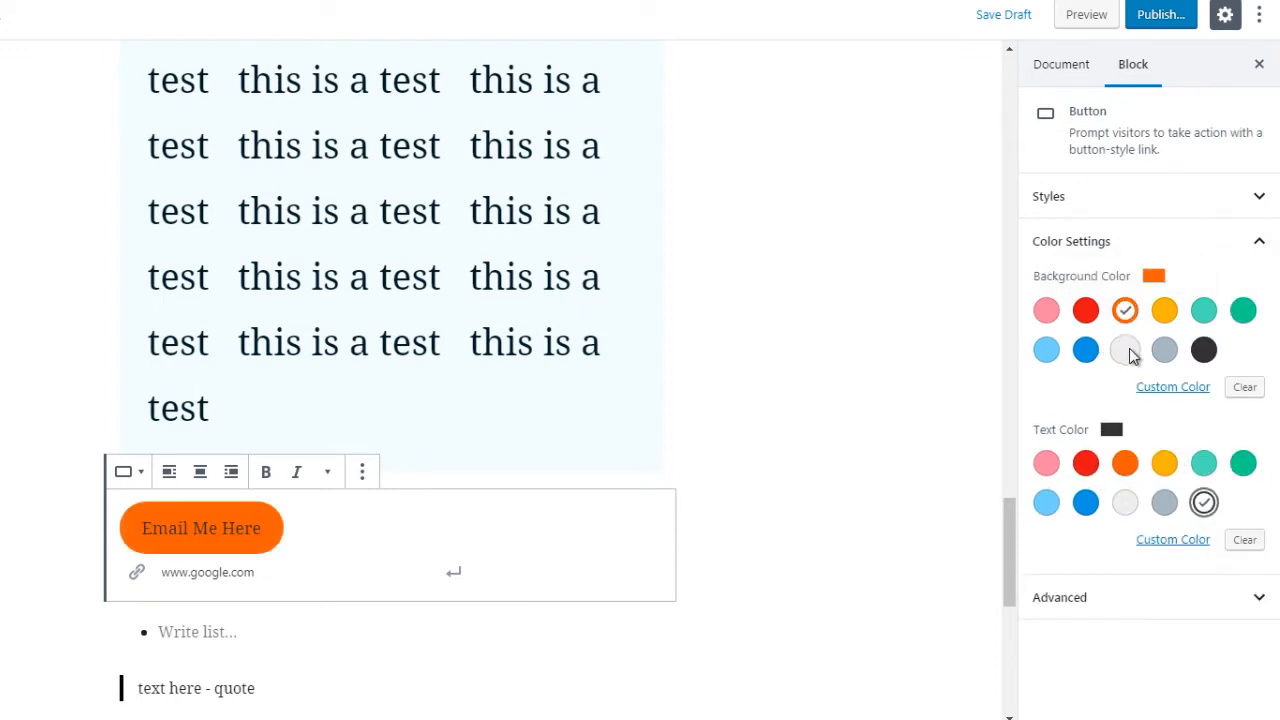
left_click(1128, 352)
left_click(770, 426)
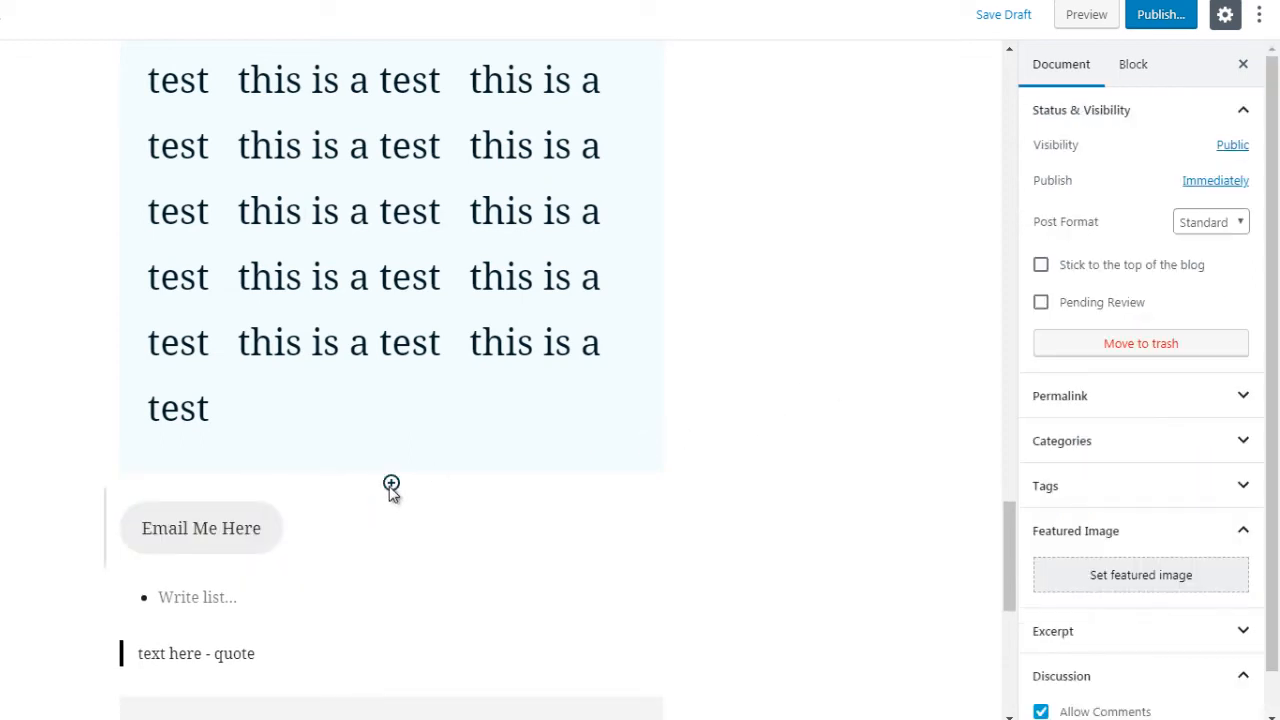
Step: Insert a two-column Columns block between the light-blue text block and the Email Me Here button
left_click(391, 485)
left_click(398, 163)
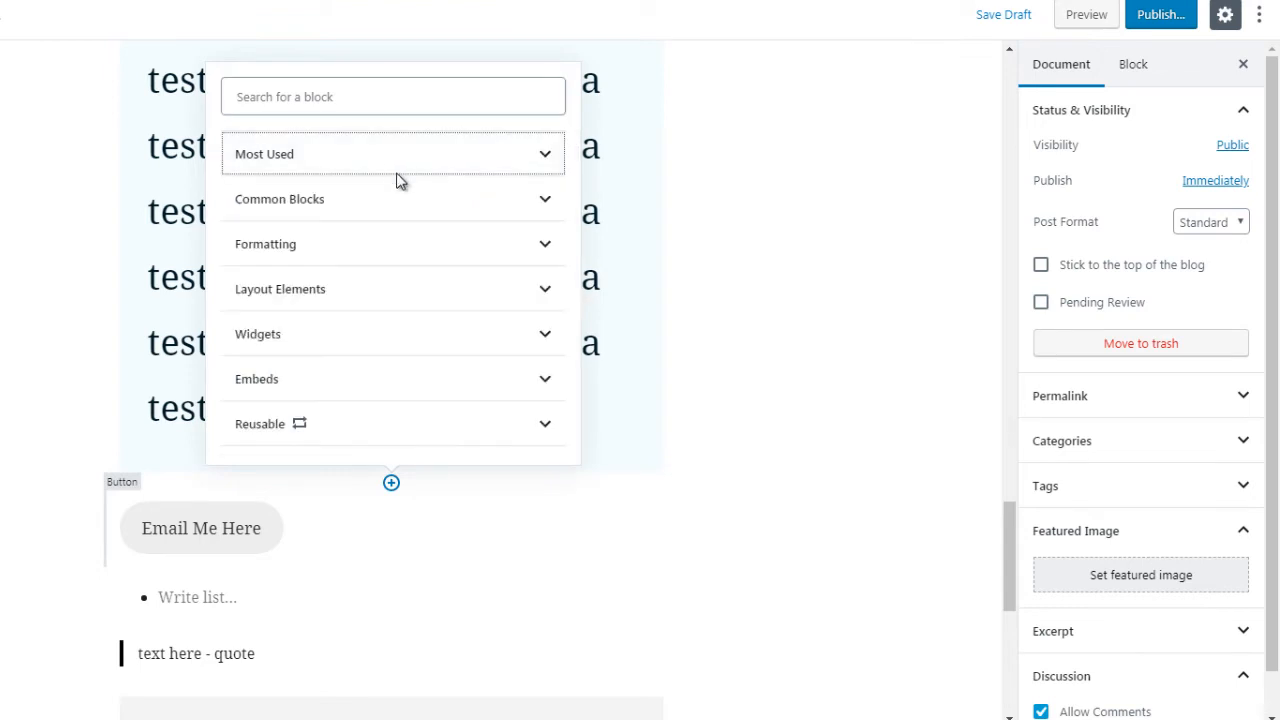
left_click(400, 290)
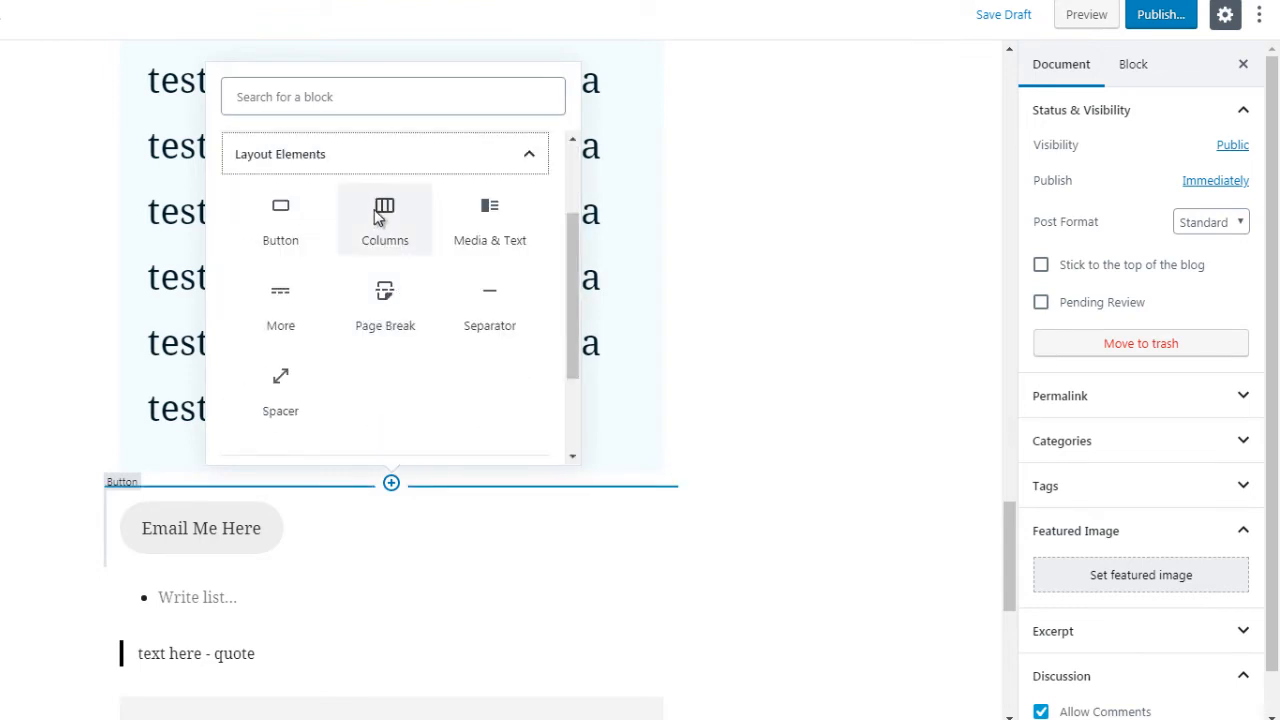
left_click(380, 216)
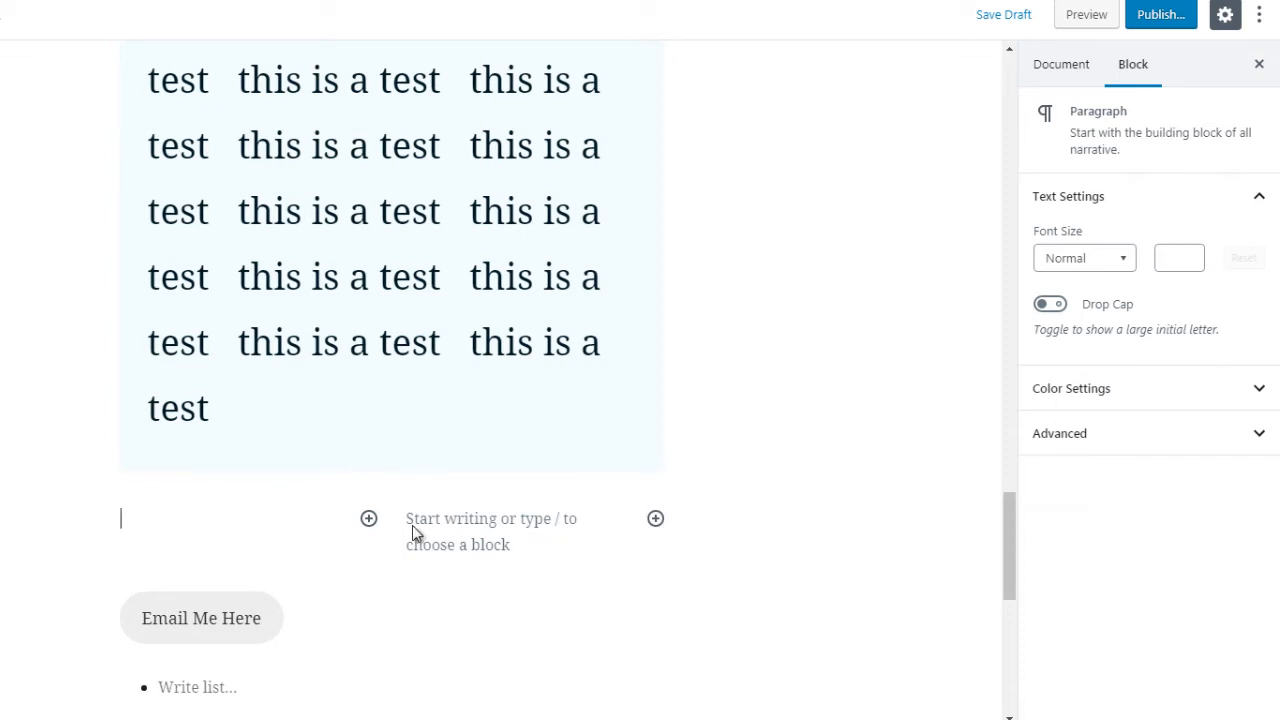
left_click(369, 519)
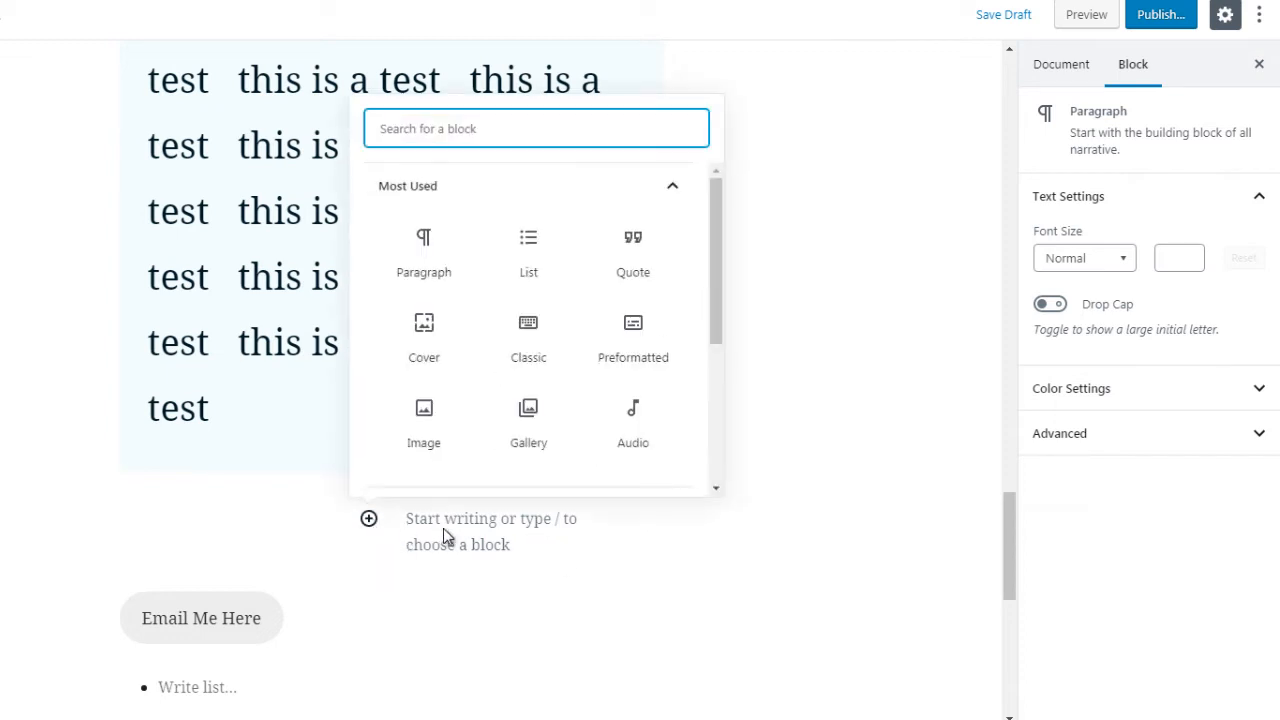
left_click(654, 521)
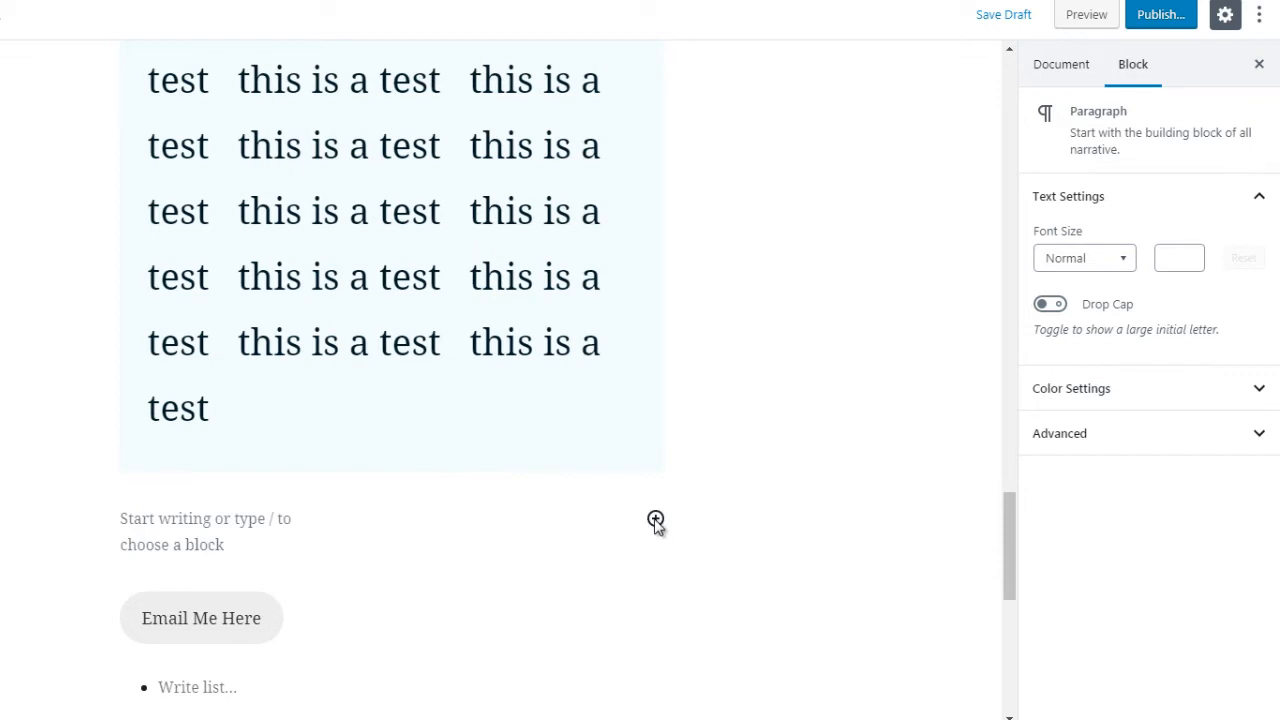
Step: Insert a Media & Text layout block into the second column of the Columns block
left_click(391, 572)
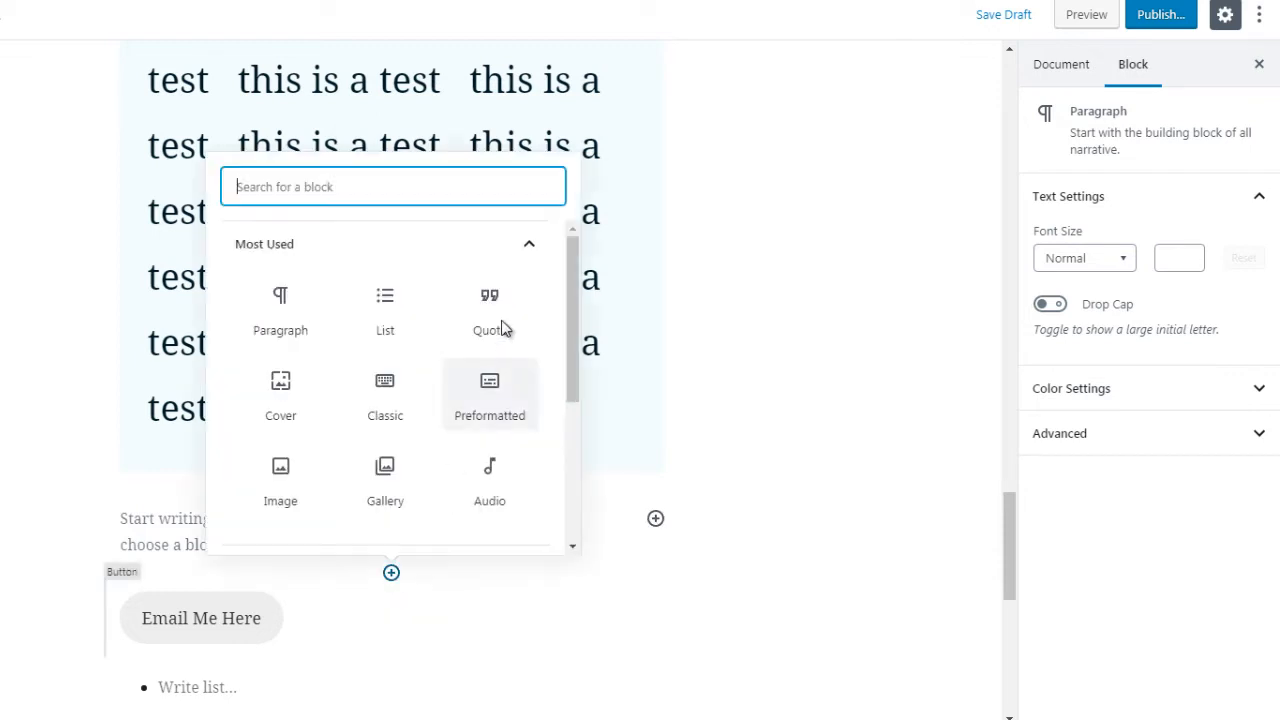
left_click(491, 247)
left_click(380, 380)
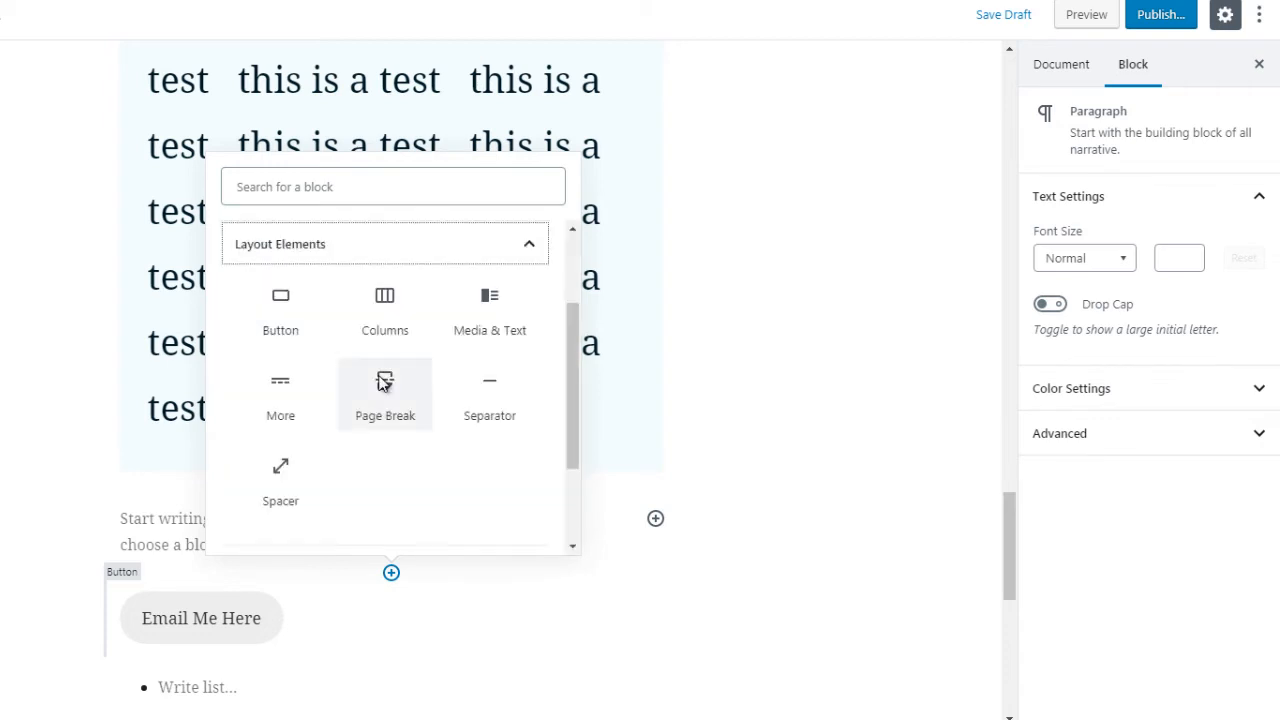
left_click(492, 330)
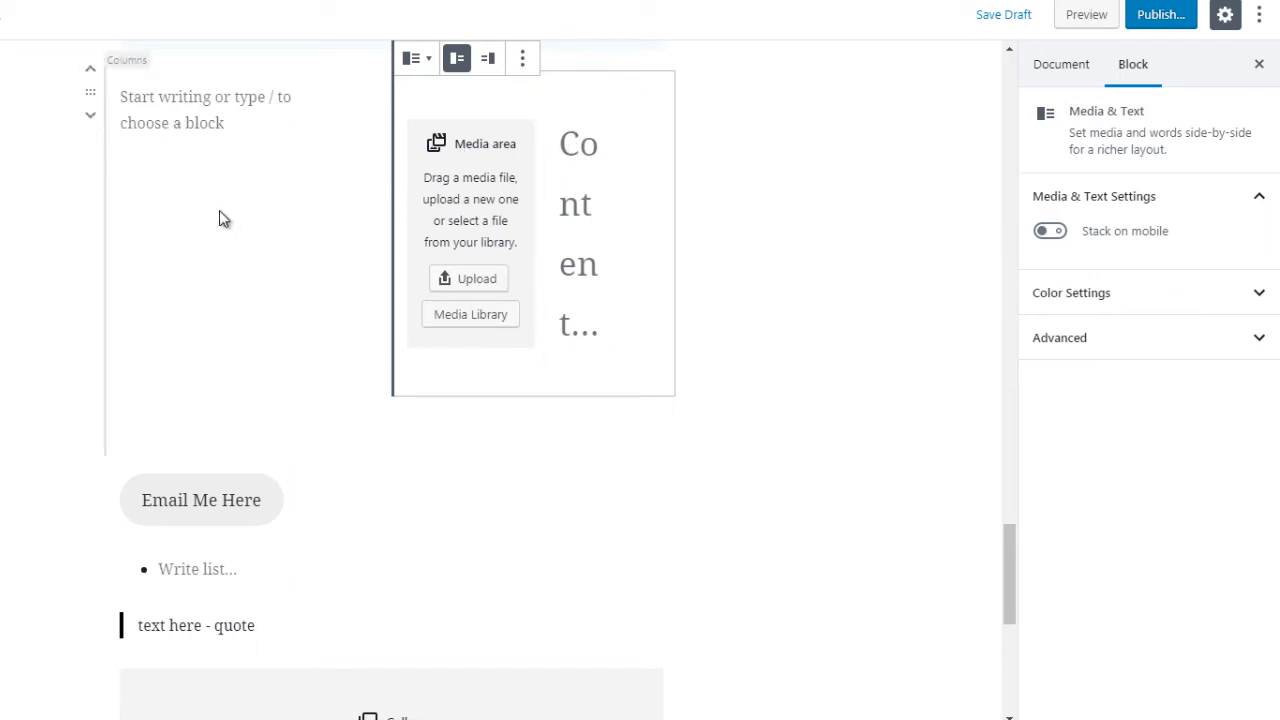
Step: Insert a More block between the Columns block and the Email Me Here button
left_click(391, 456)
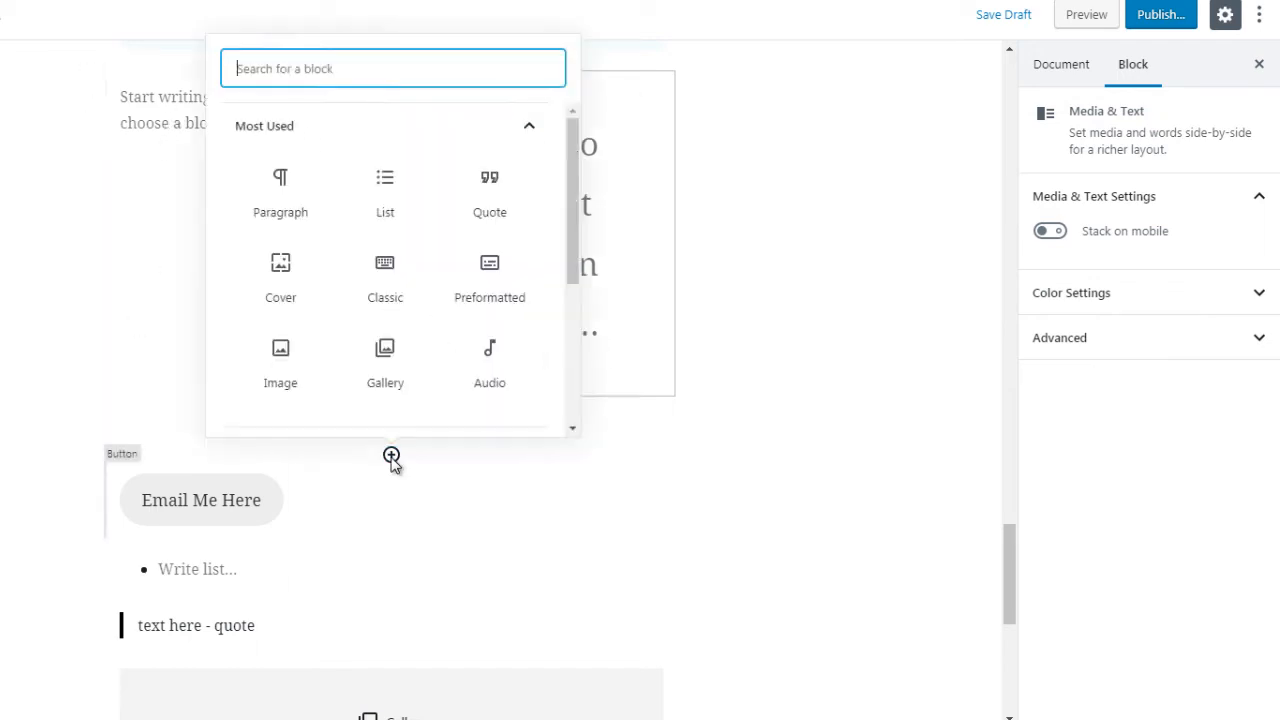
left_click(372, 125)
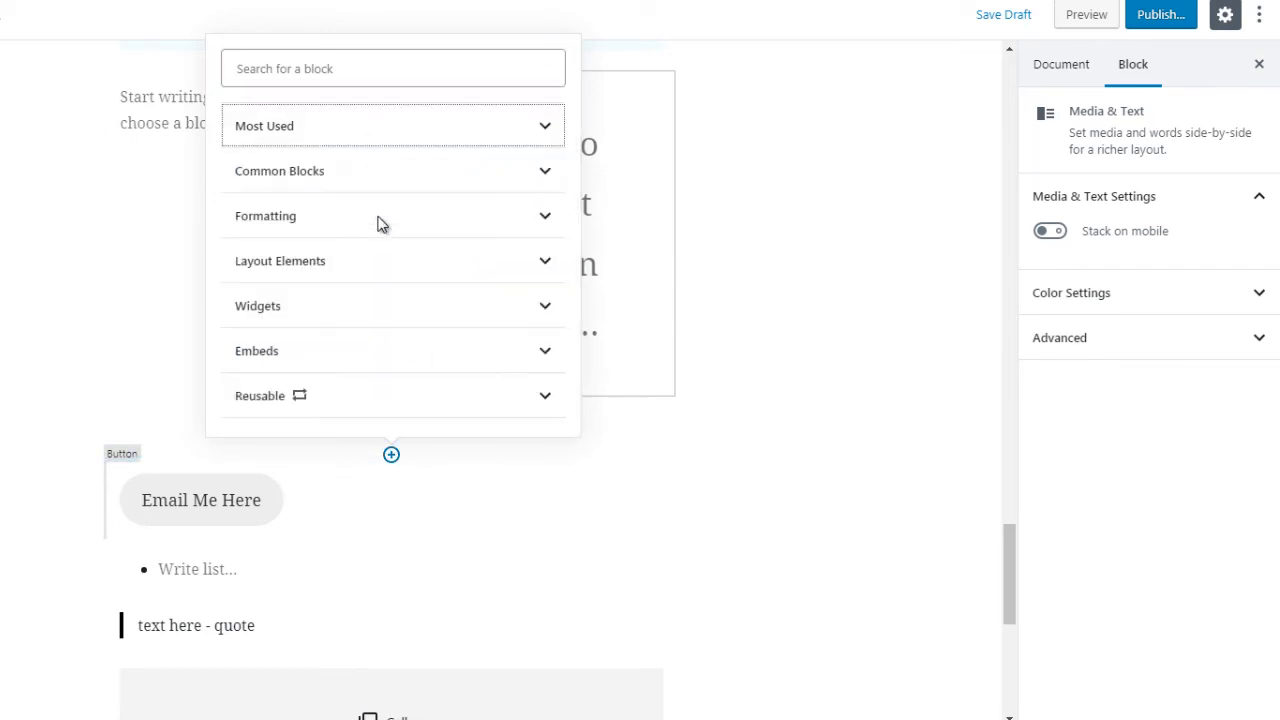
left_click(462, 262)
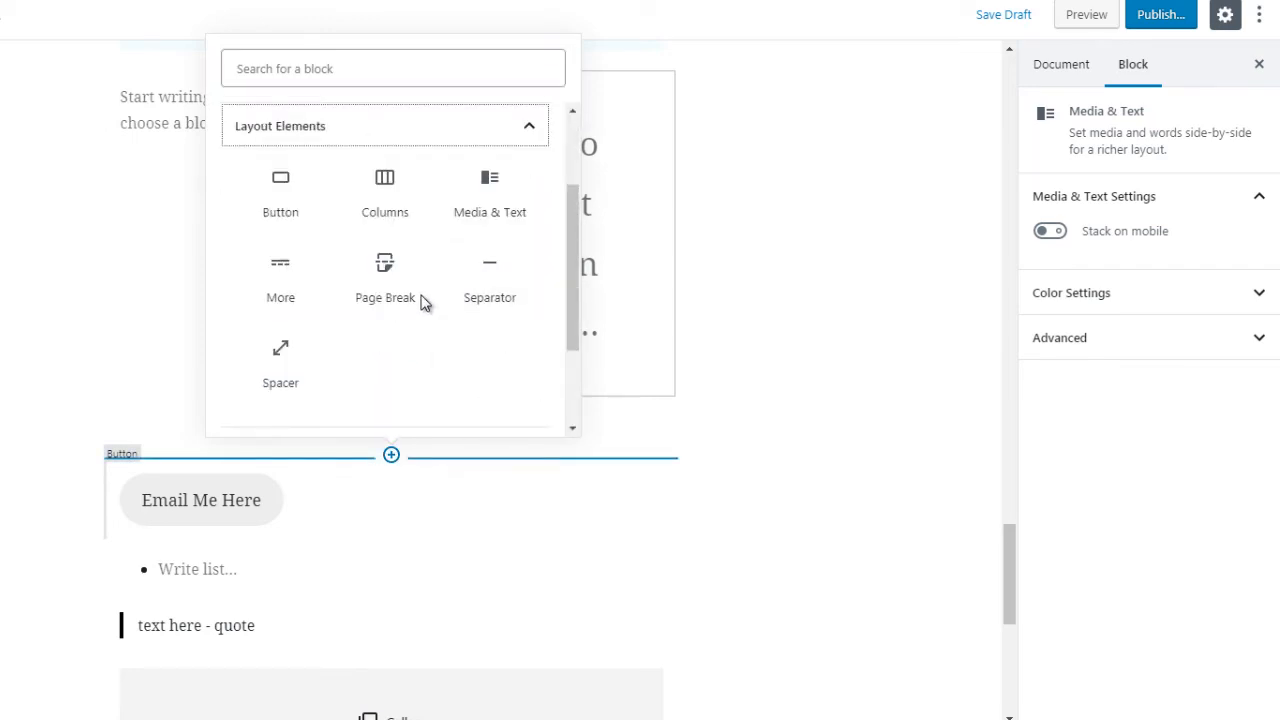
left_click(280, 283)
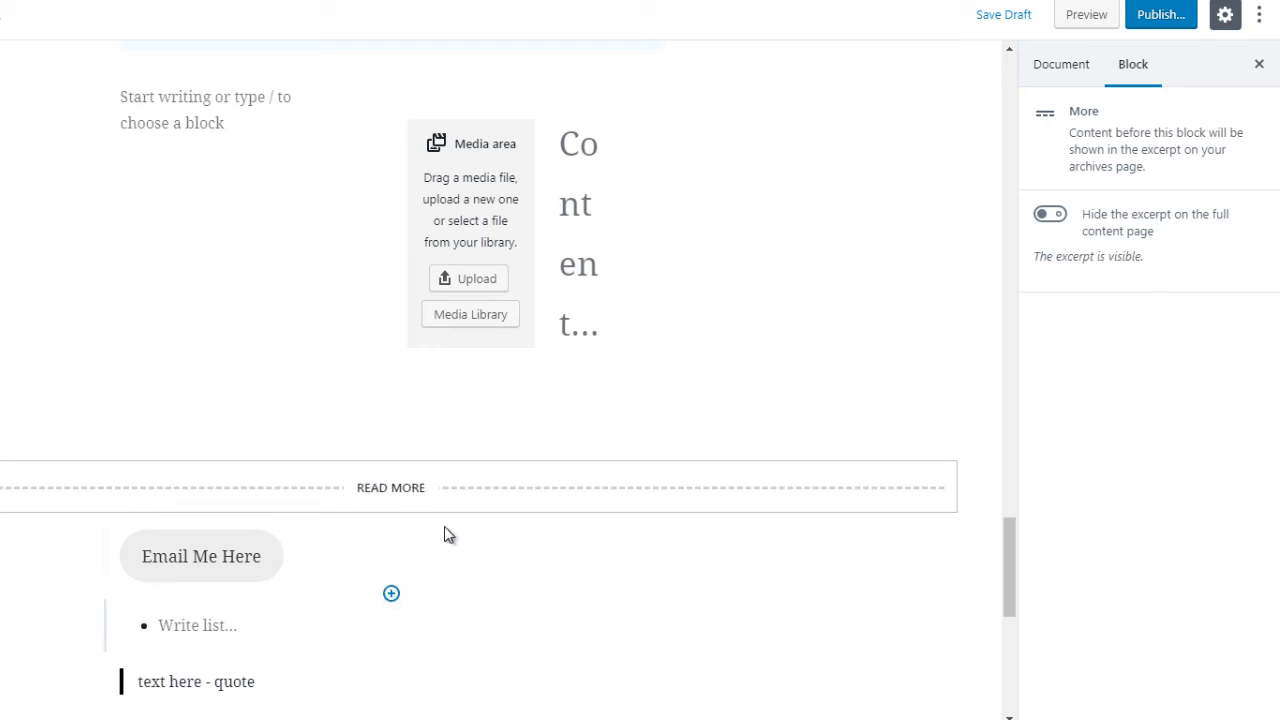
Step: Insert a Page Break block between the Read More divider and the Email Me Here button
left_click(391, 511)
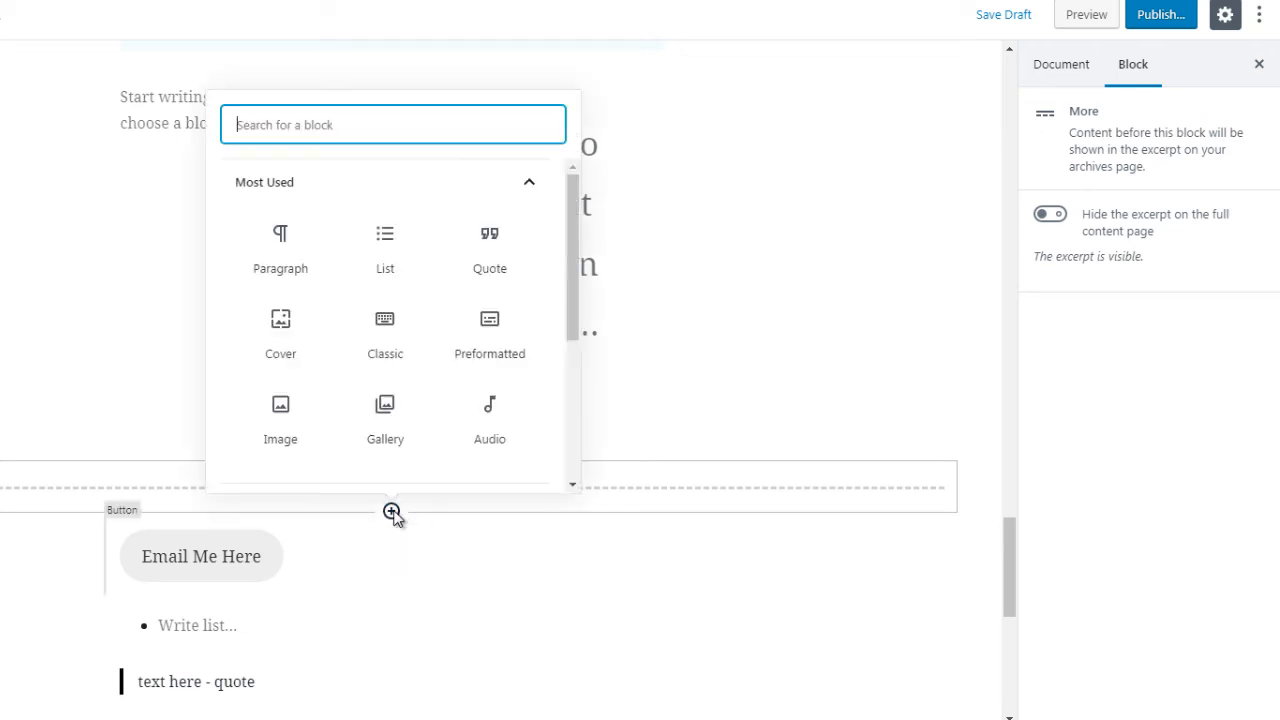
left_click(462, 194)
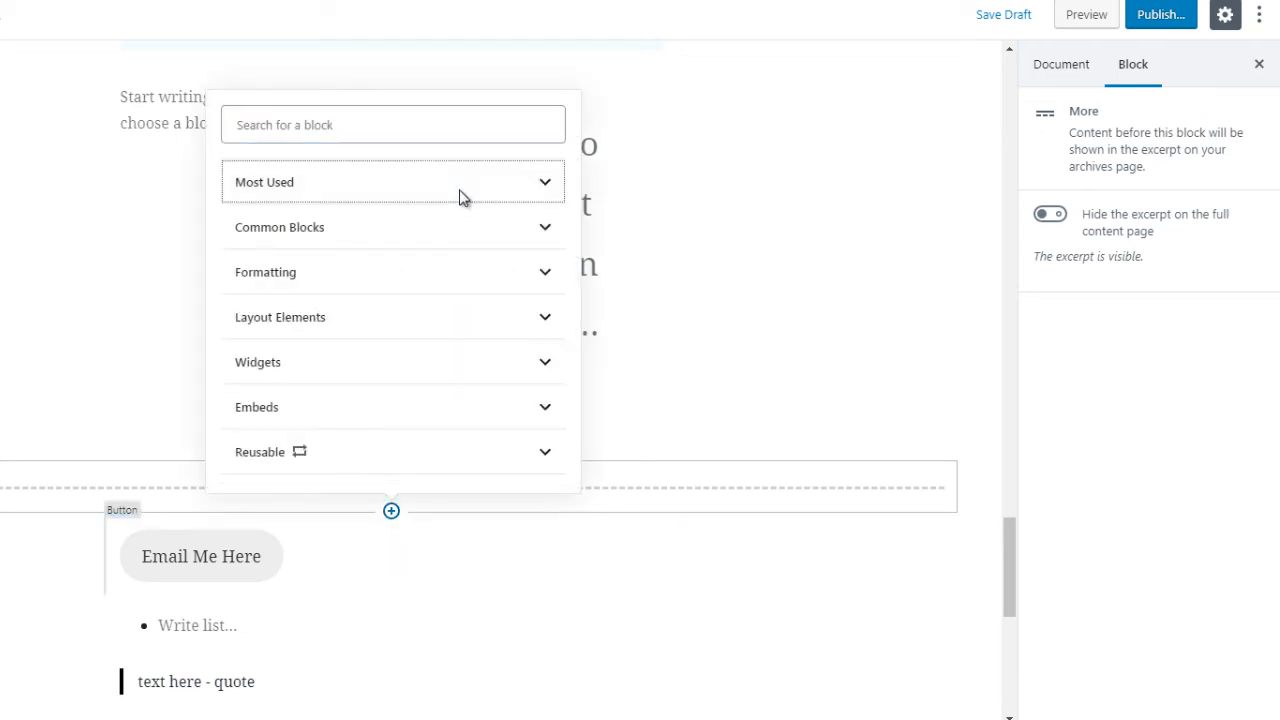
left_click(419, 317)
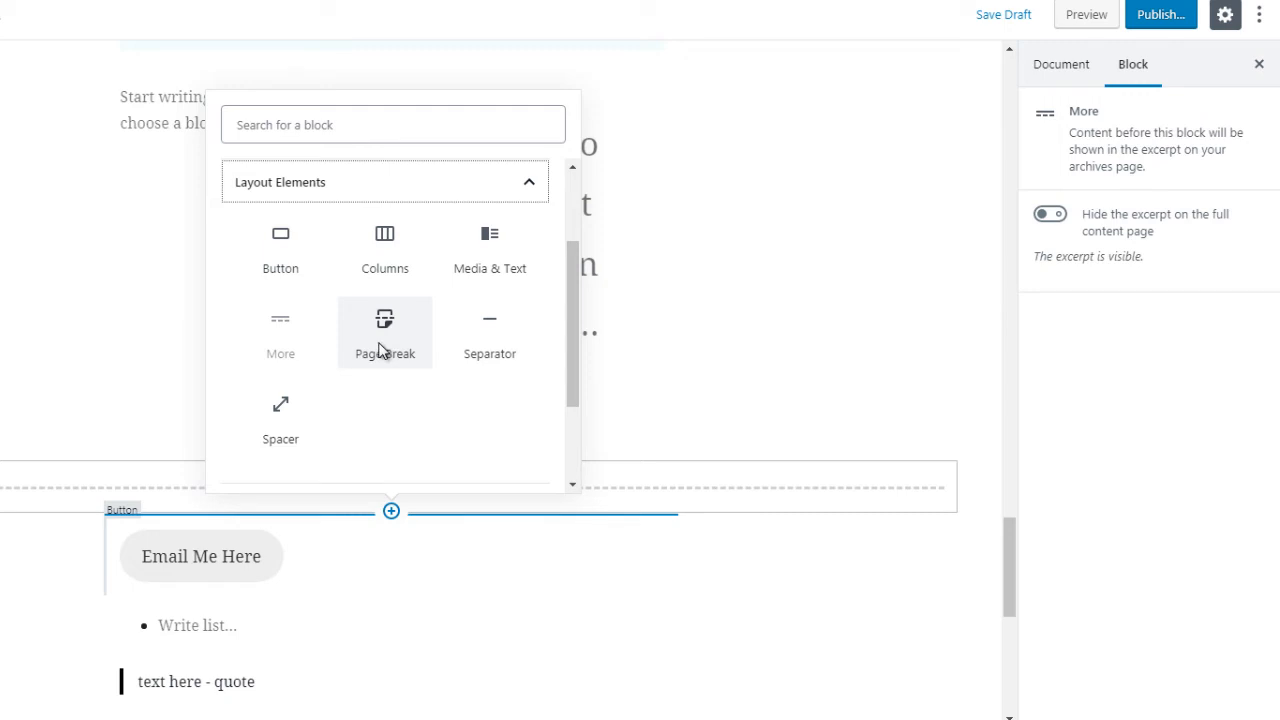
left_click(383, 348)
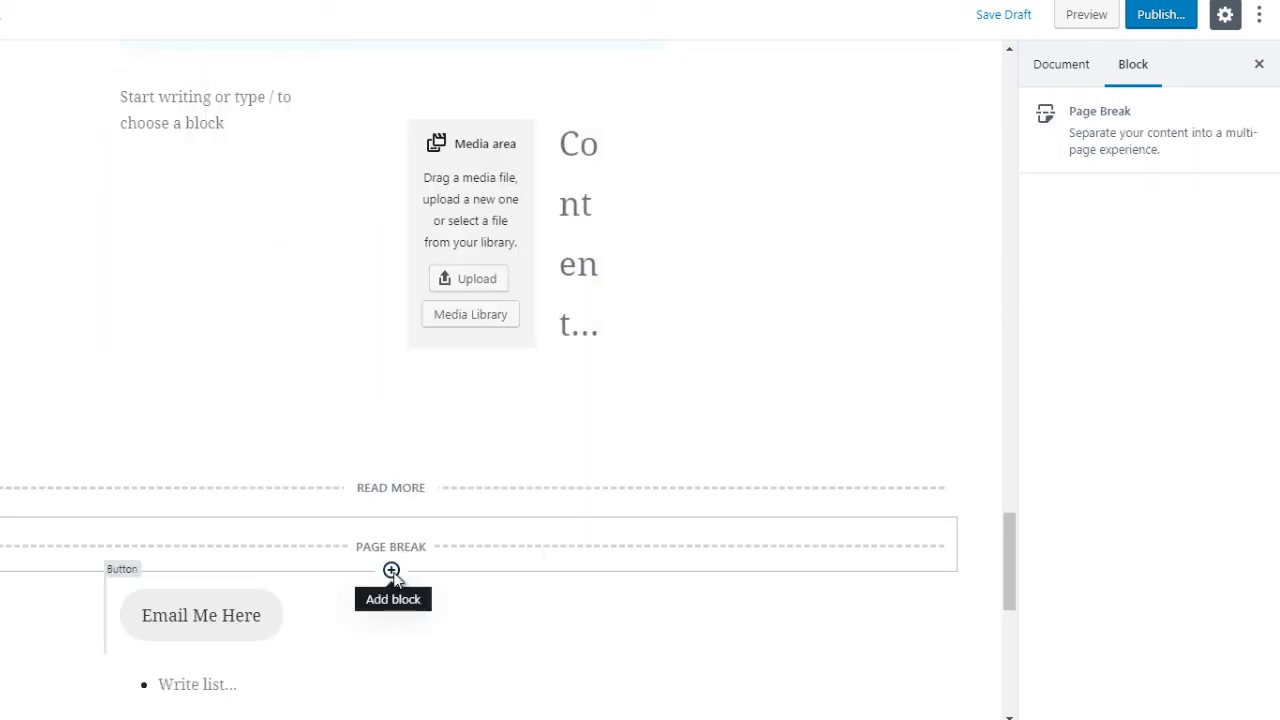
Step: Insert a Separator block between the page break and the Email Me Here button
left_click(391, 570)
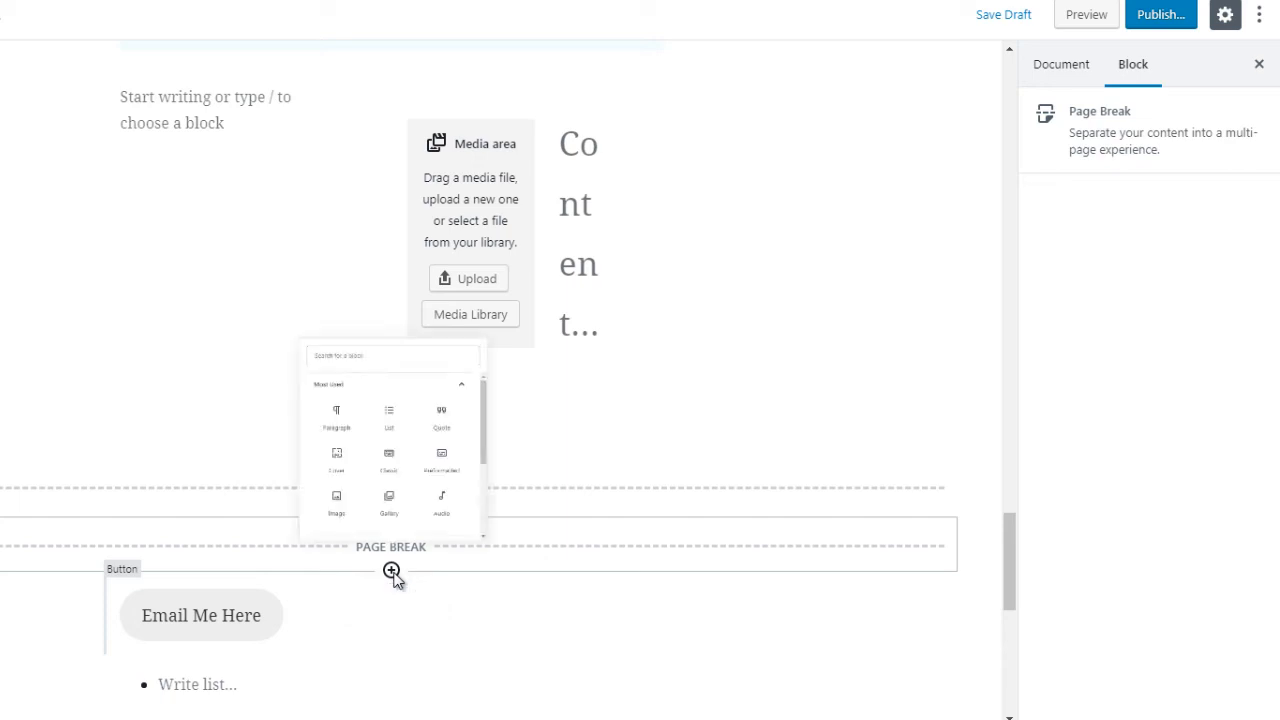
left_click(424, 250)
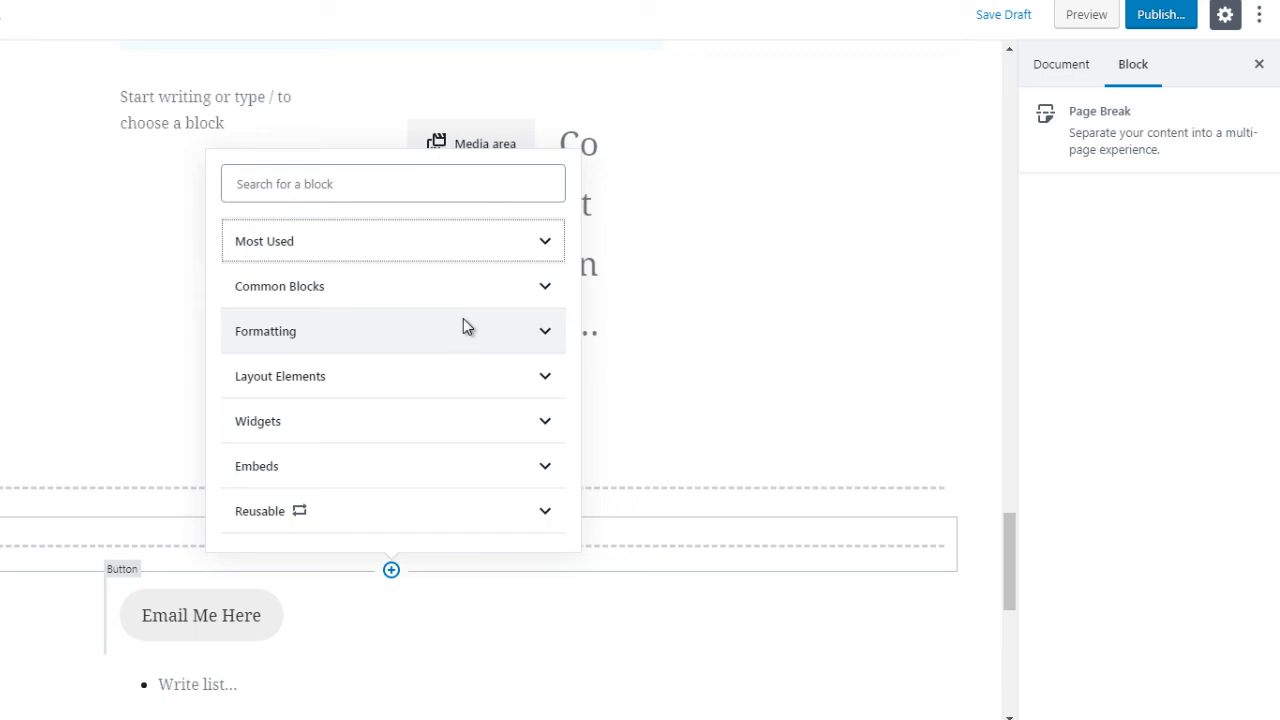
left_click(456, 372)
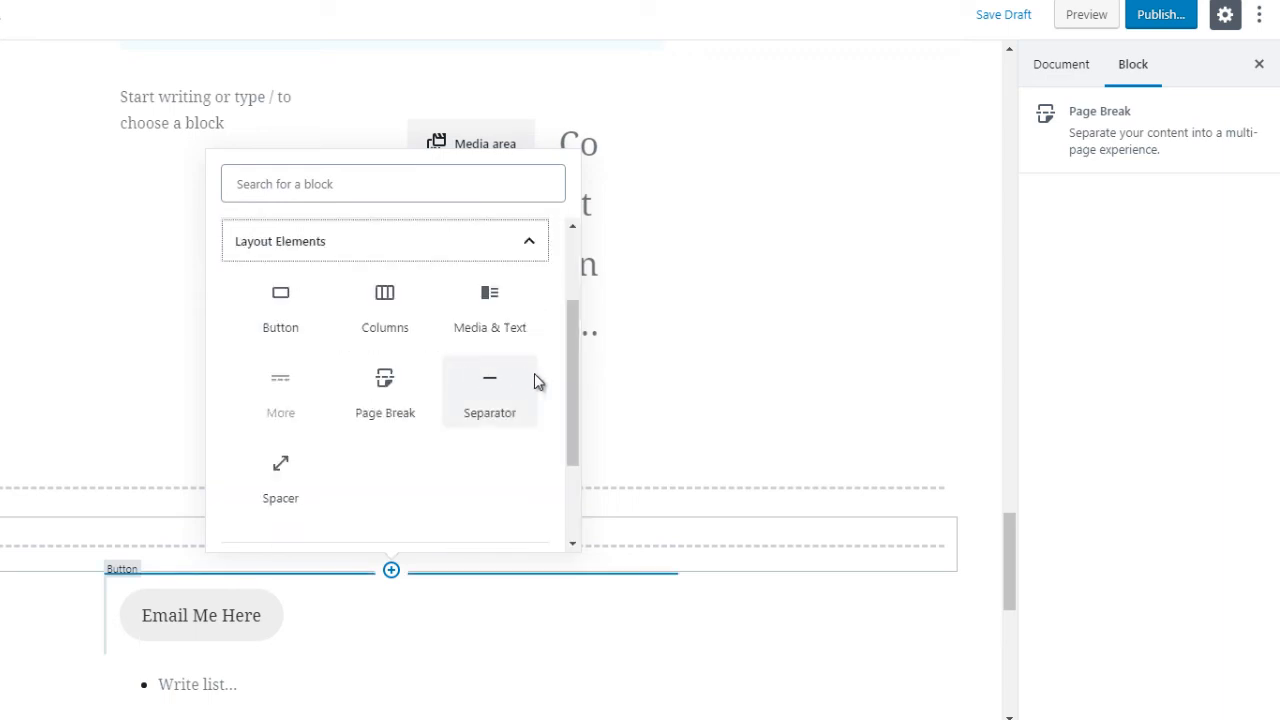
left_click(489, 401)
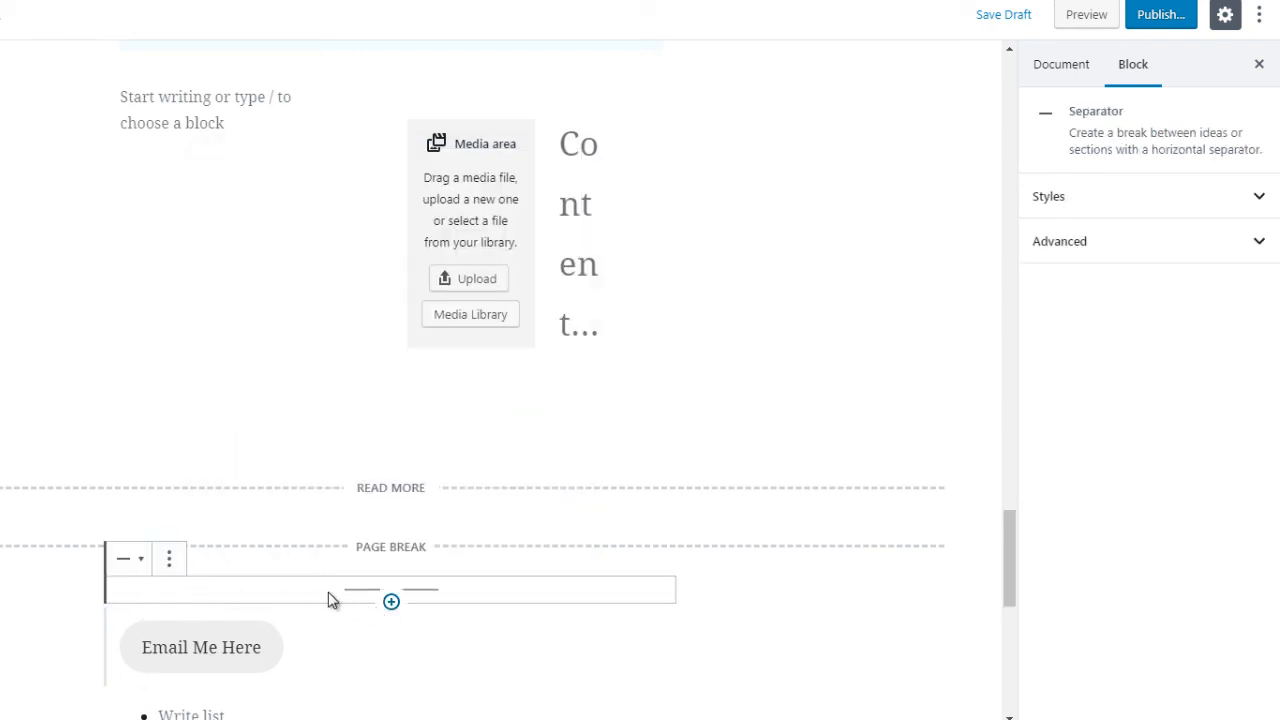
Step: Insert a Spacer block between the Columns block and the Read More divider
left_click(391, 454)
scroll(546, 366, "down", 1)
left_click(460, 318)
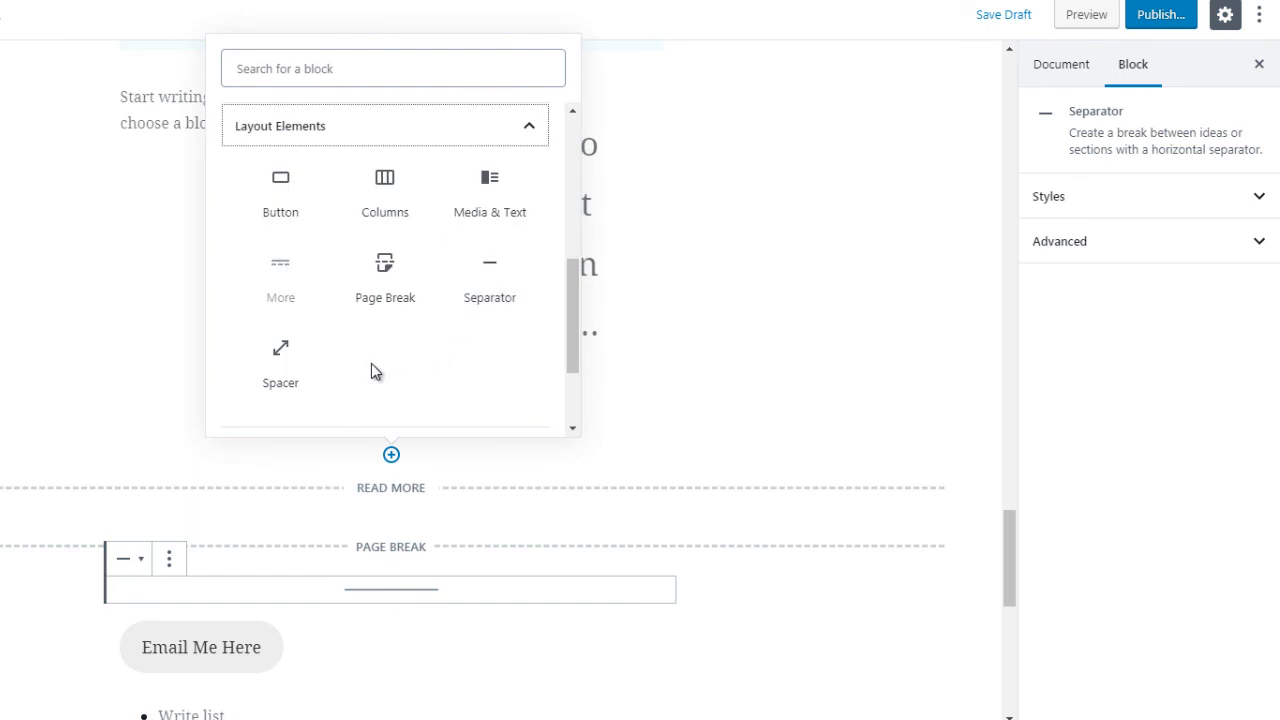
left_click(292, 374)
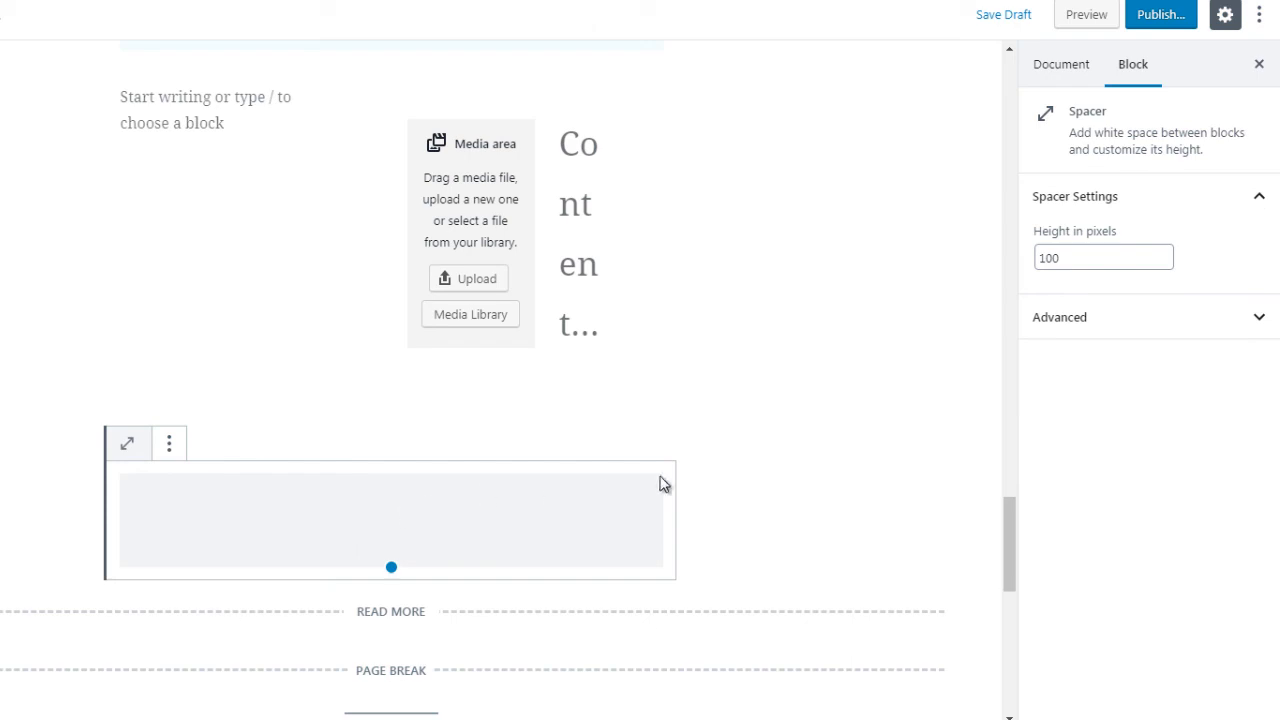
left_click(771, 512)
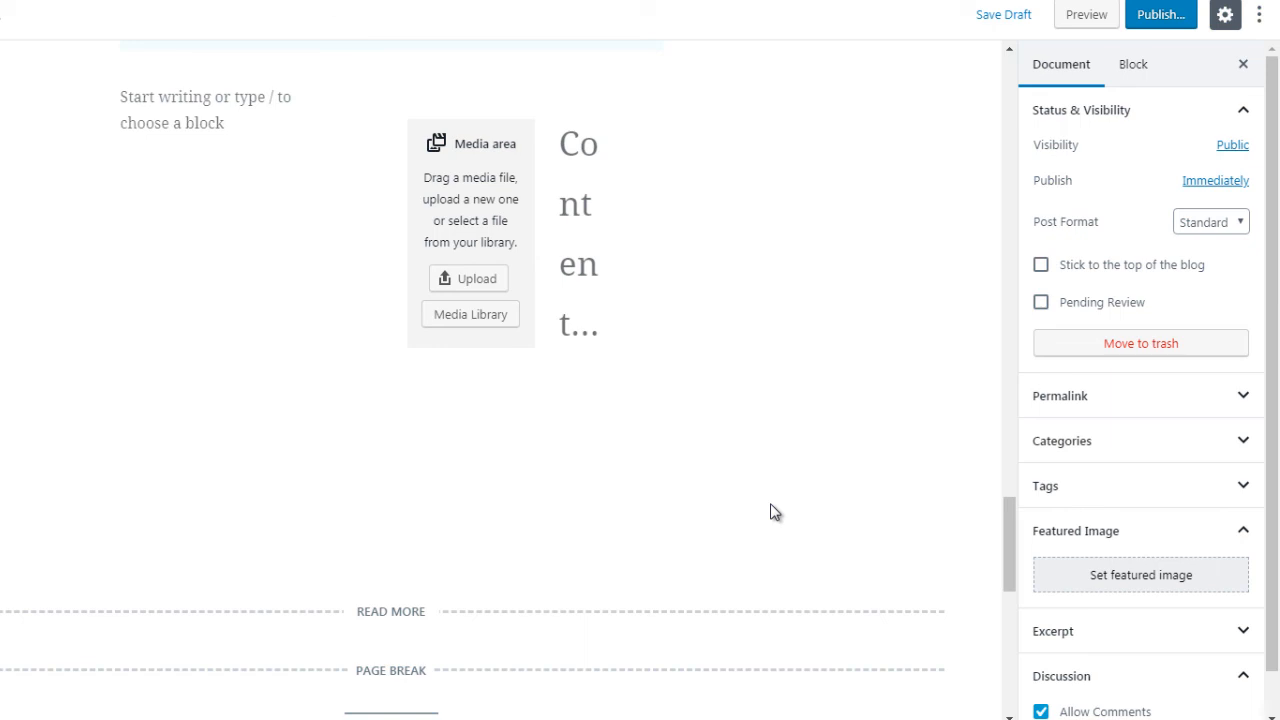
Step: Set the height of the spacer above the Read More divider to 50 pixels and deselect the block
left_click(428, 512)
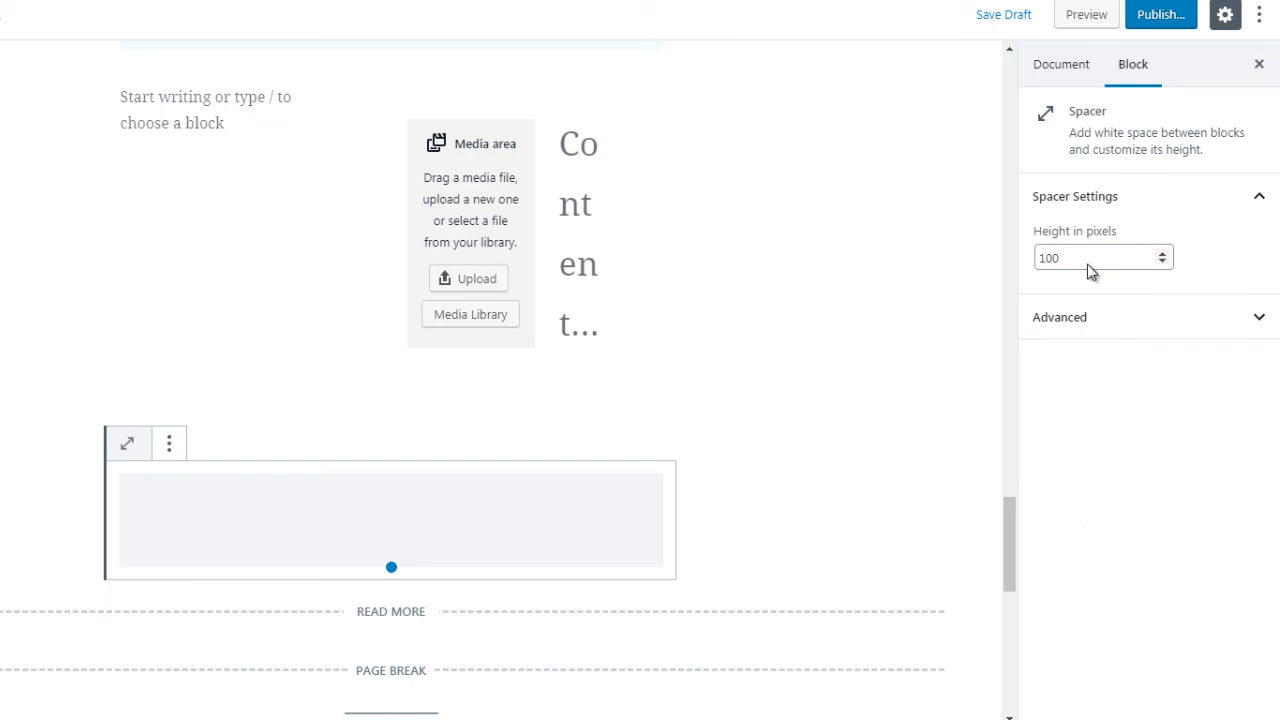
left_click_drag(1086, 264, 1036, 256)
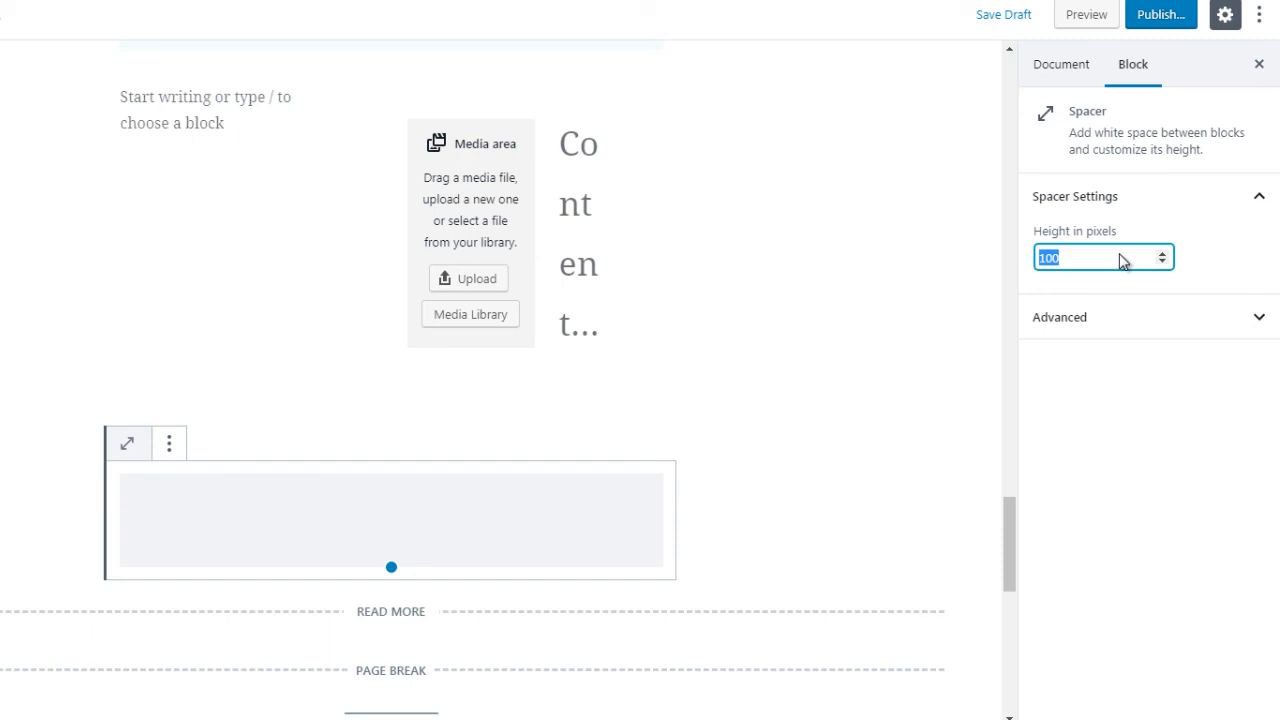
type("50")
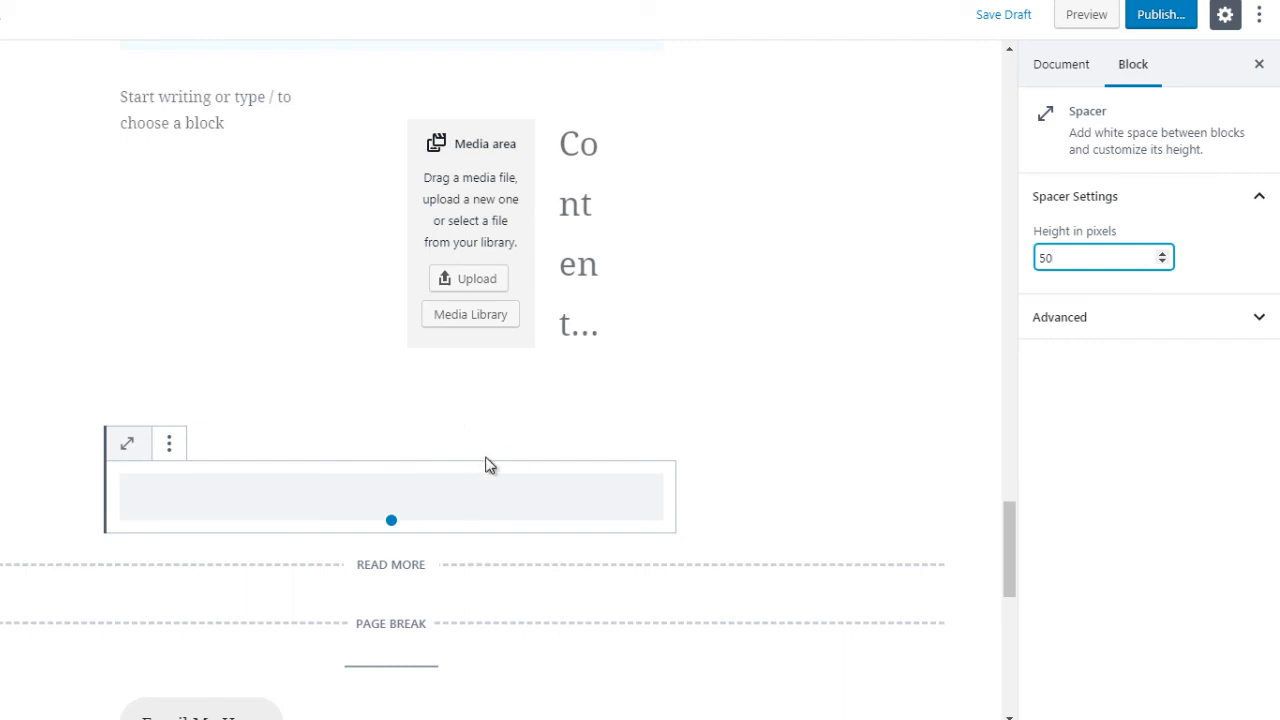
left_click(780, 418)
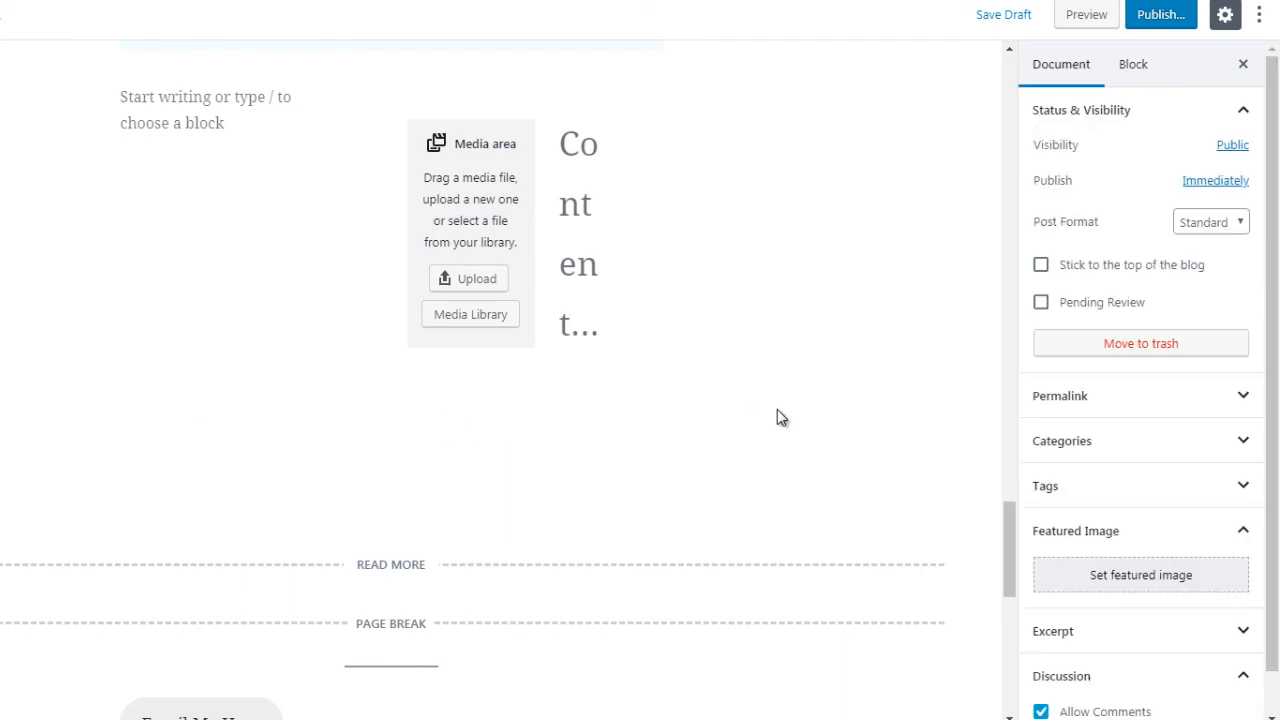